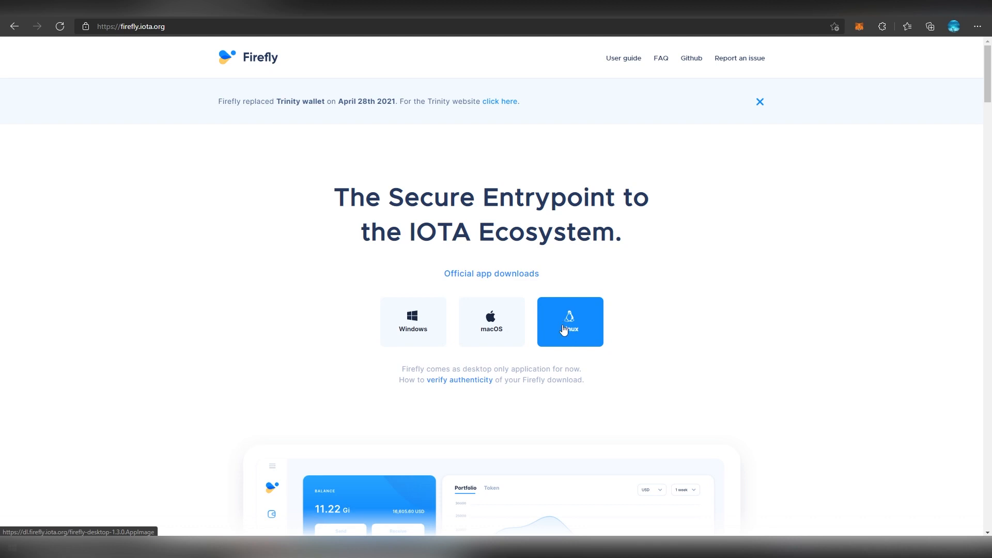
Step: Look over the Firefly wallet's download page and its dashboard preview
{"action": "scroll", "coordinate": [623, 274], "scroll_direction": "down", "scroll_amount": 4}
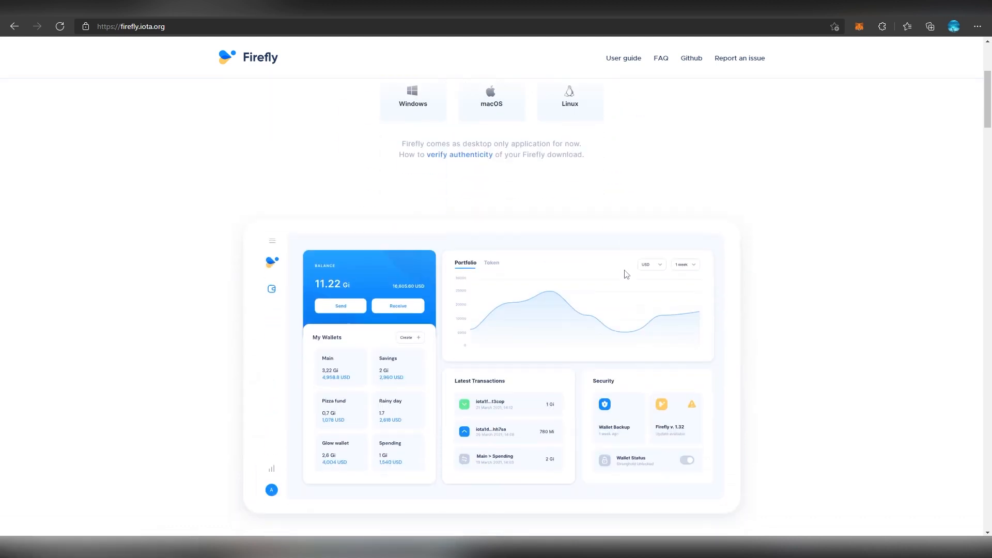
{"action": "scroll", "coordinate": [627, 274], "scroll_direction": "down", "scroll_amount": 1}
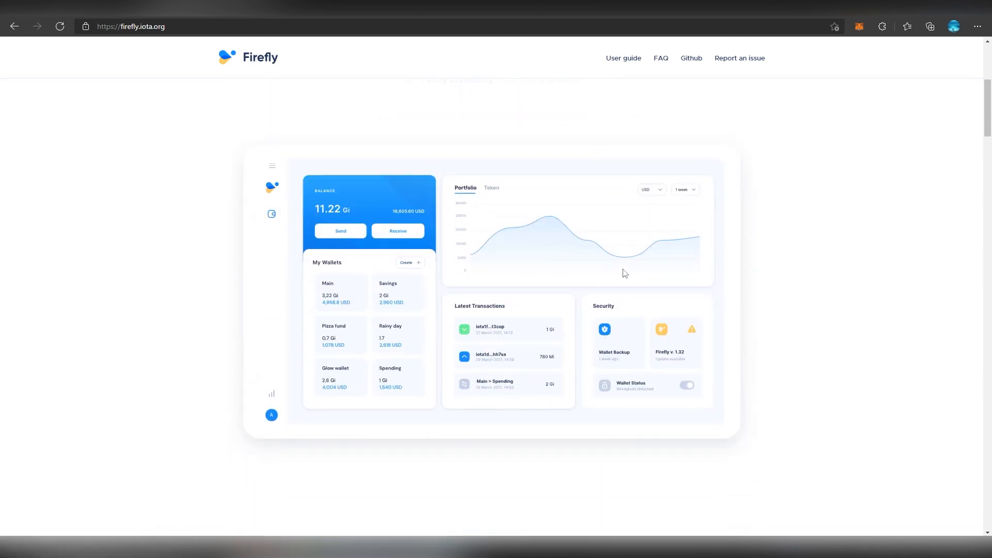
{"action": "scroll", "coordinate": [596, 278], "scroll_direction": "down", "scroll_amount": 2}
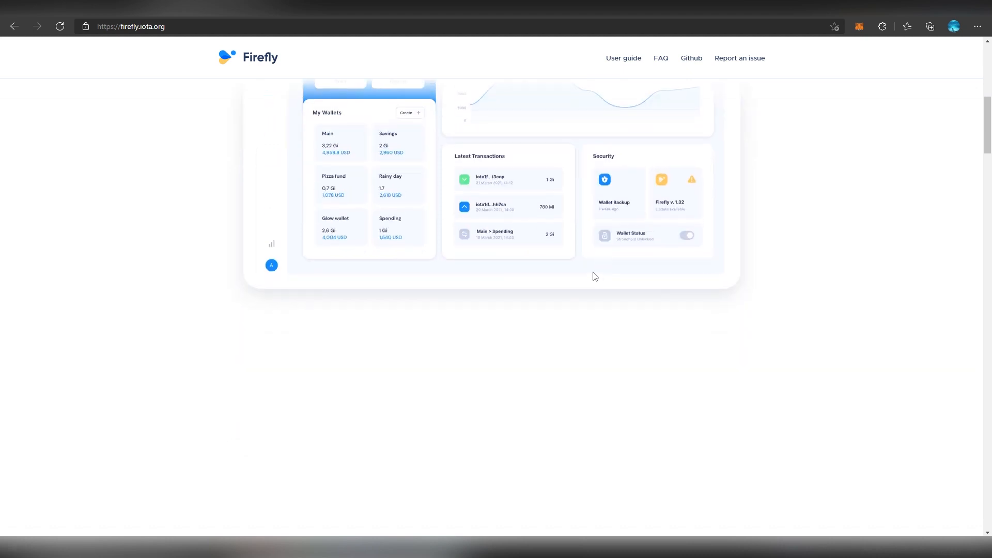
{"action": "scroll", "coordinate": [594, 275], "scroll_direction": "up", "scroll_amount": 4}
{"action": "scroll", "coordinate": [599, 270], "scroll_direction": "down", "scroll_amount": 2}
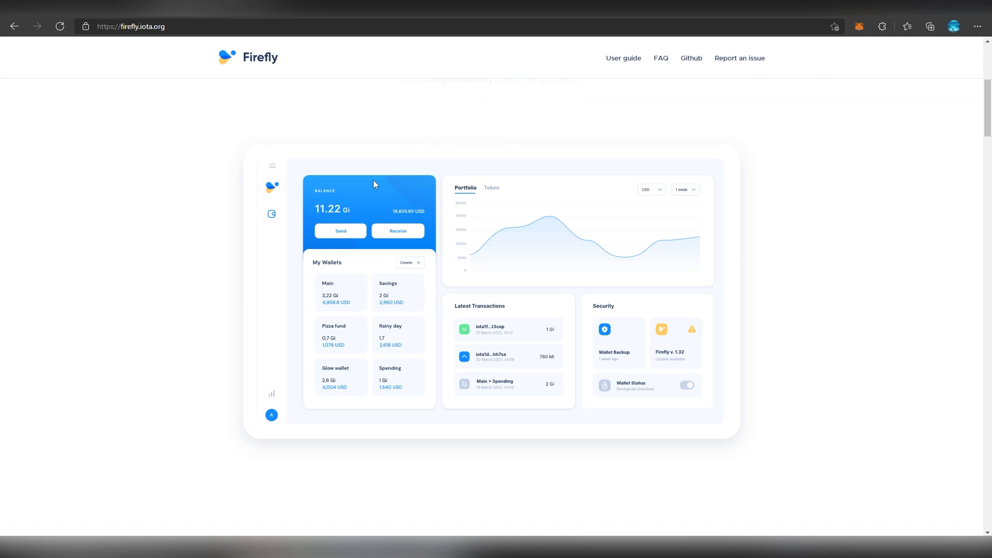
Step: Read the opening sections of the "Introducing IOTA Staking" blog post and view the "IOTA's Tangle allows you to..." illustration enlarged
{"action": "left_click", "coordinate": [108, 7]}
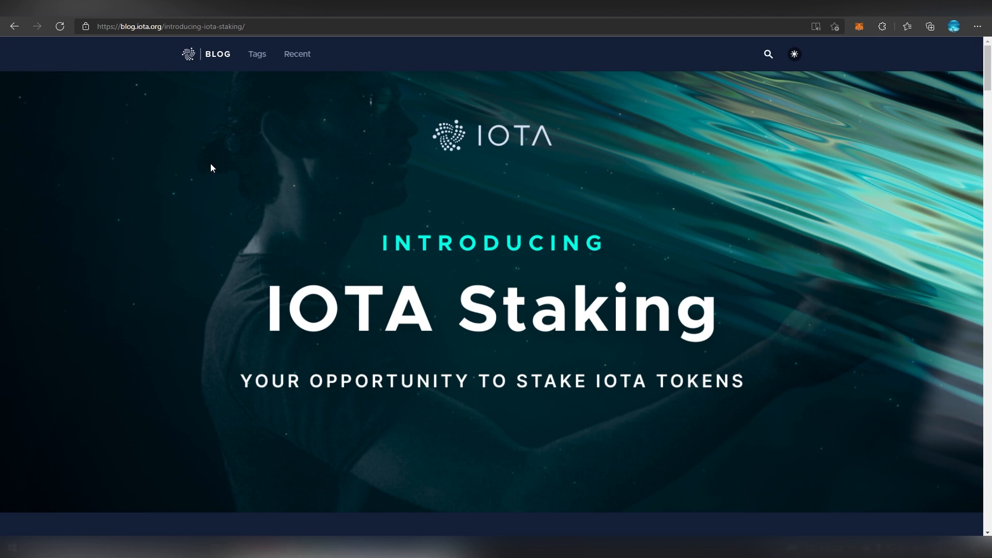
{"action": "scroll", "coordinate": [260, 159], "scroll_direction": "down", "scroll_amount": 8}
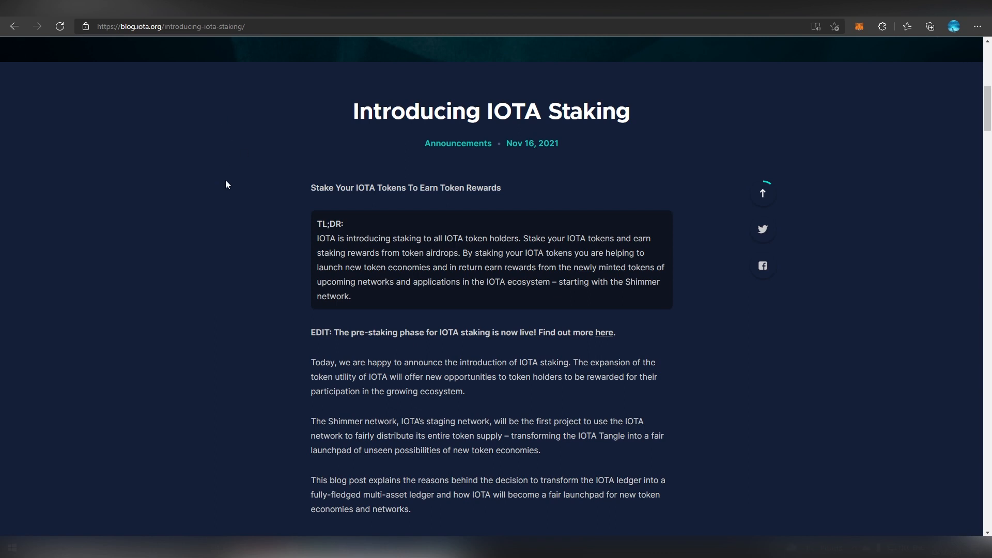
{"action": "scroll", "coordinate": [226, 184], "scroll_direction": "down", "scroll_amount": 5}
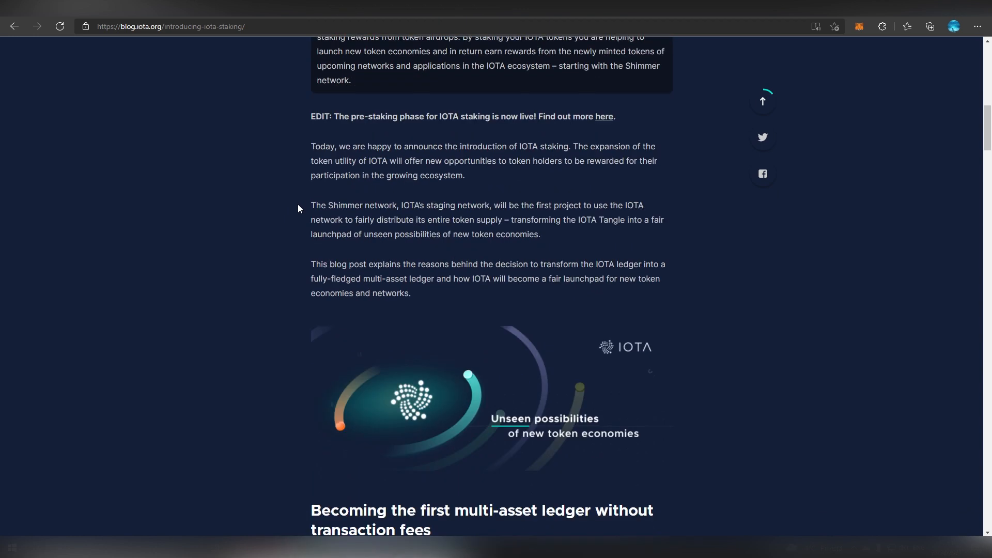
{"action": "scroll", "coordinate": [281, 203], "scroll_direction": "down", "scroll_amount": 3}
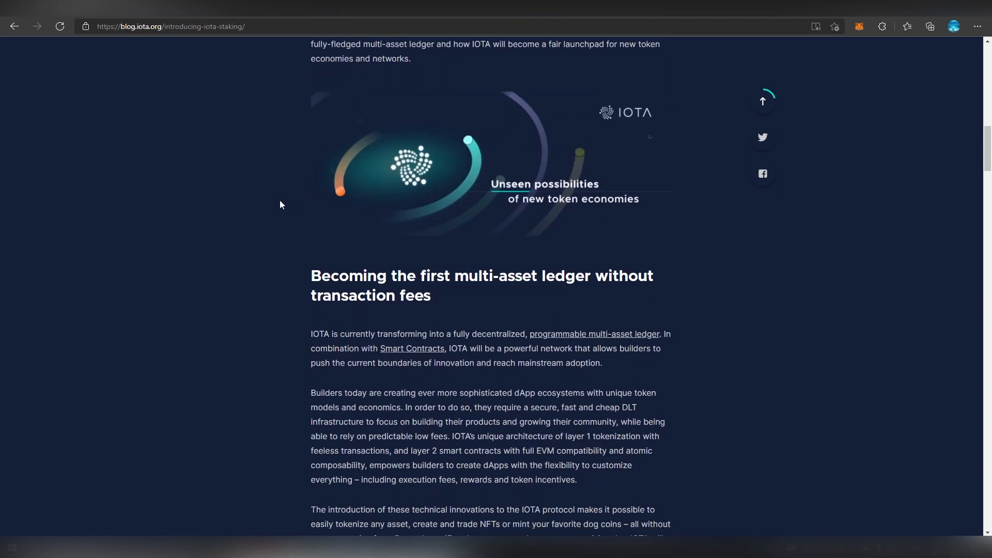
{"action": "scroll", "coordinate": [282, 204], "scroll_direction": "down", "scroll_amount": 10}
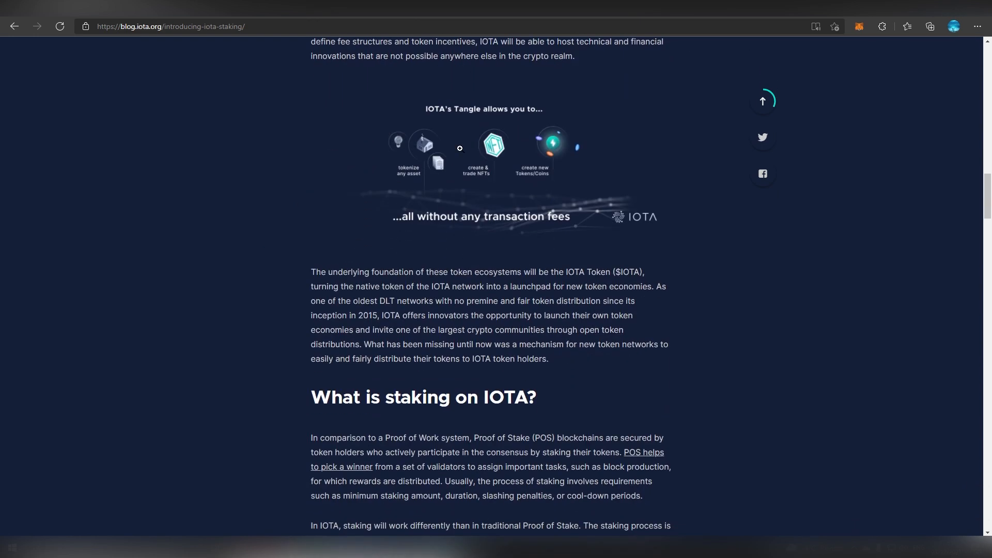
{"action": "left_click", "coordinate": [457, 163]}
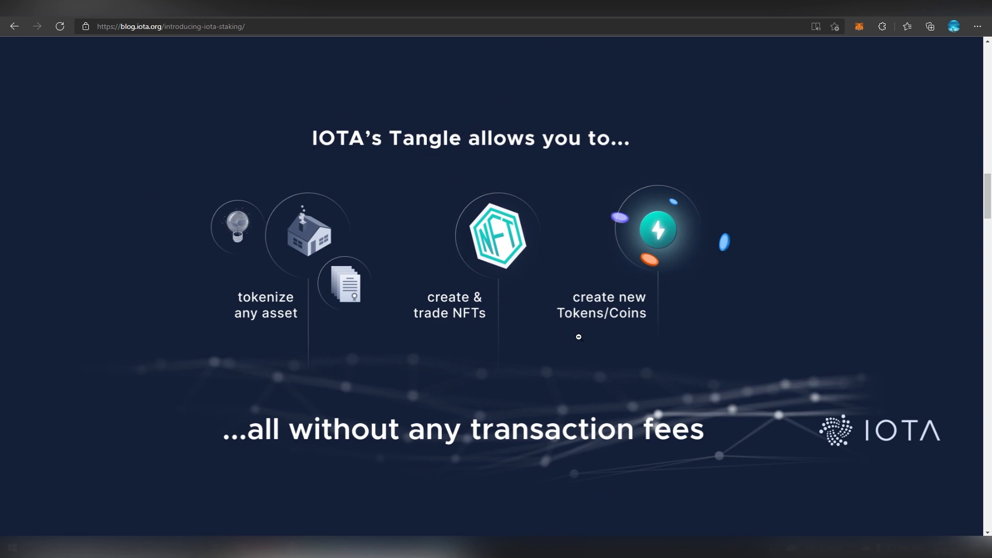
{"action": "left_click", "coordinate": [614, 289]}
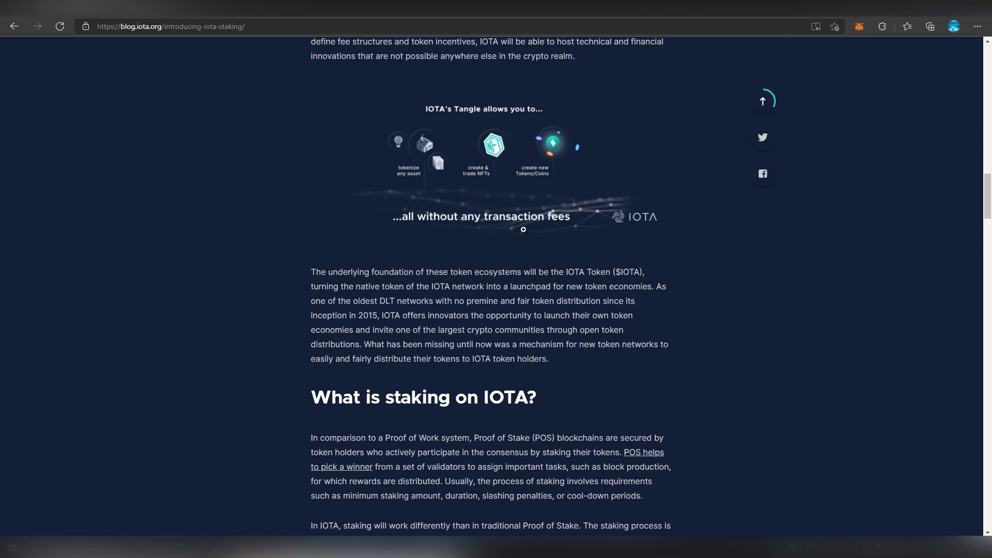
Step: Read the article's sections on how IOTA staking works and view the MIOTA to Shimmer reward illustration enlarged
{"action": "scroll", "coordinate": [298, 268], "scroll_direction": "down", "scroll_amount": 6}
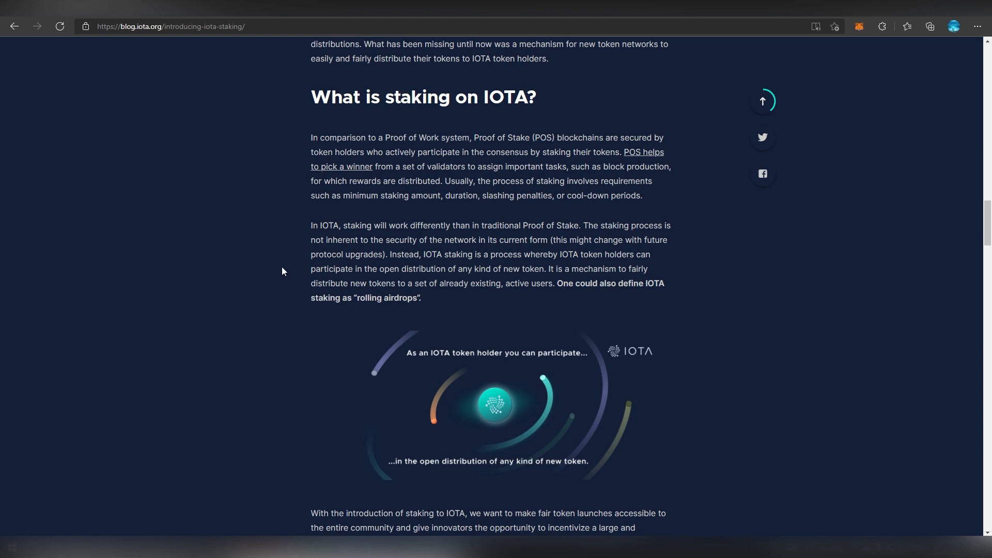
{"action": "scroll", "coordinate": [282, 270], "scroll_direction": "down", "scroll_amount": 1}
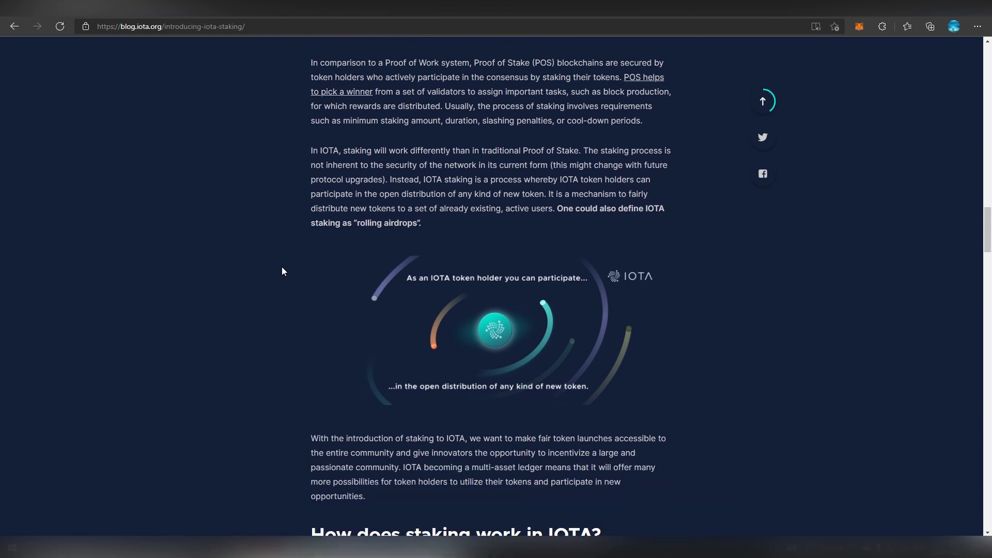
{"action": "scroll", "coordinate": [282, 271], "scroll_direction": "down", "scroll_amount": 15}
{"action": "scroll", "coordinate": [282, 271], "scroll_direction": "down", "scroll_amount": 6}
{"action": "scroll", "coordinate": [282, 271], "scroll_direction": "up", "scroll_amount": 1}
{"action": "left_click", "coordinate": [485, 269]}
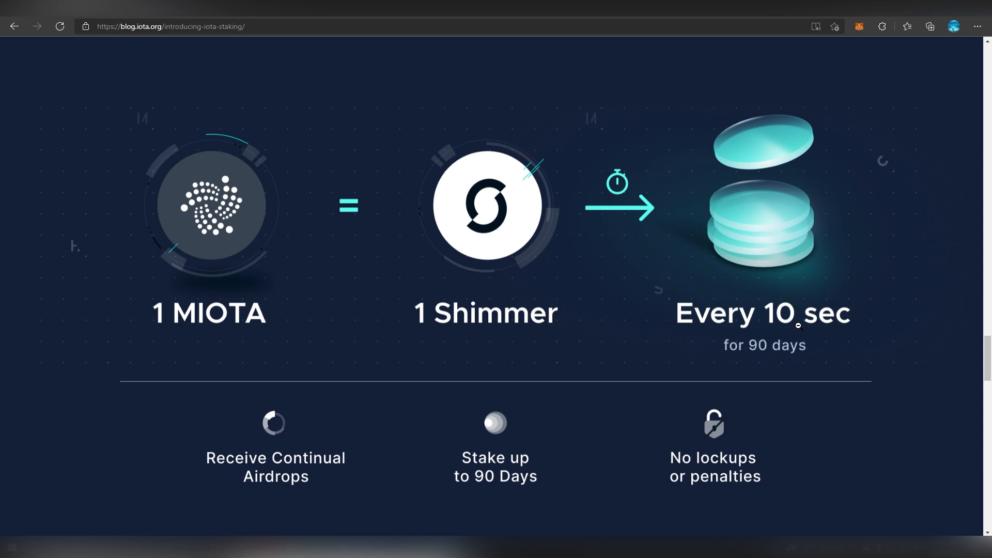
{"action": "left_click", "coordinate": [785, 301]}
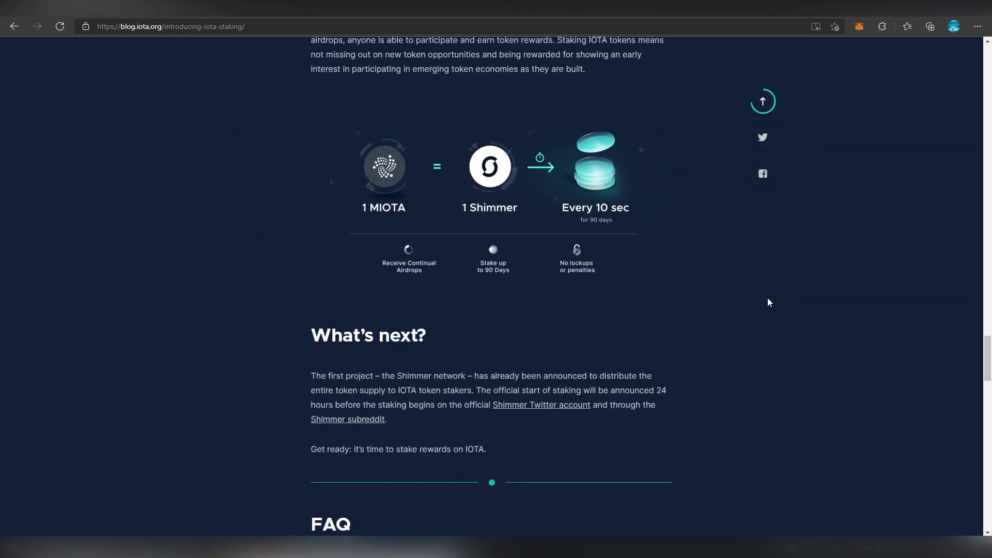
Step: Skim the article's "What's next?" section and the staking FAQ
{"action": "scroll", "coordinate": [656, 296], "scroll_direction": "down", "scroll_amount": 3}
{"action": "scroll", "coordinate": [656, 299], "scroll_direction": "down", "scroll_amount": 4}
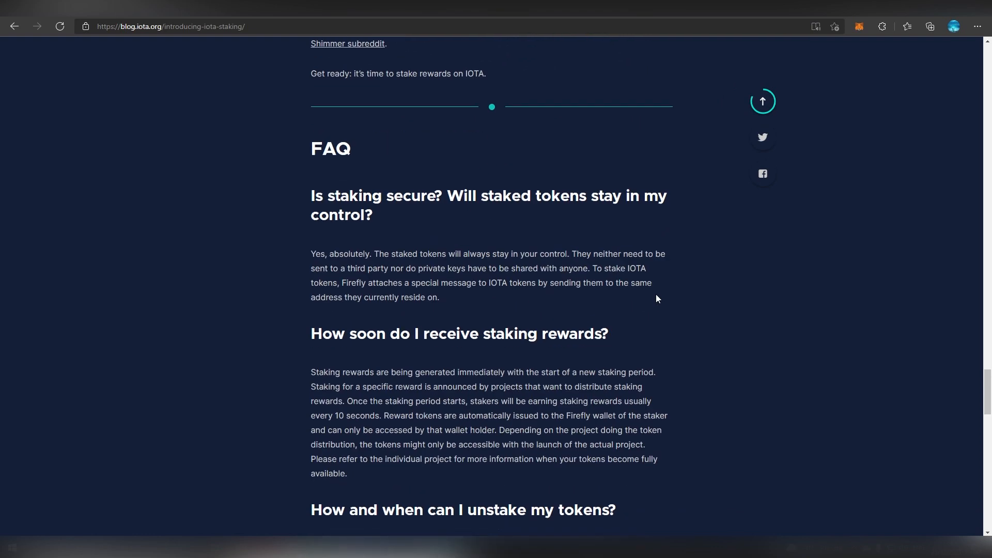
{"action": "scroll", "coordinate": [656, 299], "scroll_direction": "down", "scroll_amount": 3}
{"action": "scroll", "coordinate": [656, 299], "scroll_direction": "down", "scroll_amount": 8}
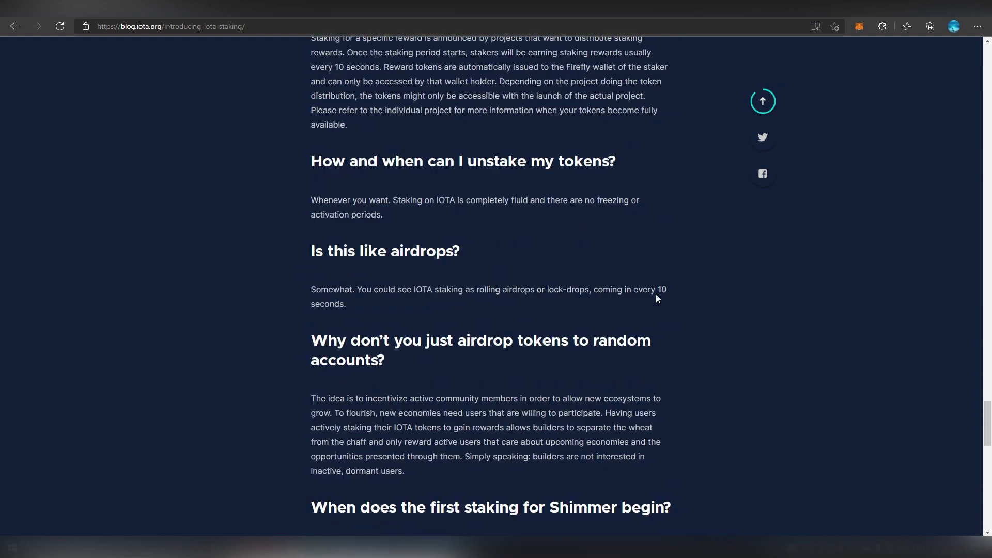
{"action": "scroll", "coordinate": [653, 301], "scroll_direction": "up", "scroll_amount": 15}
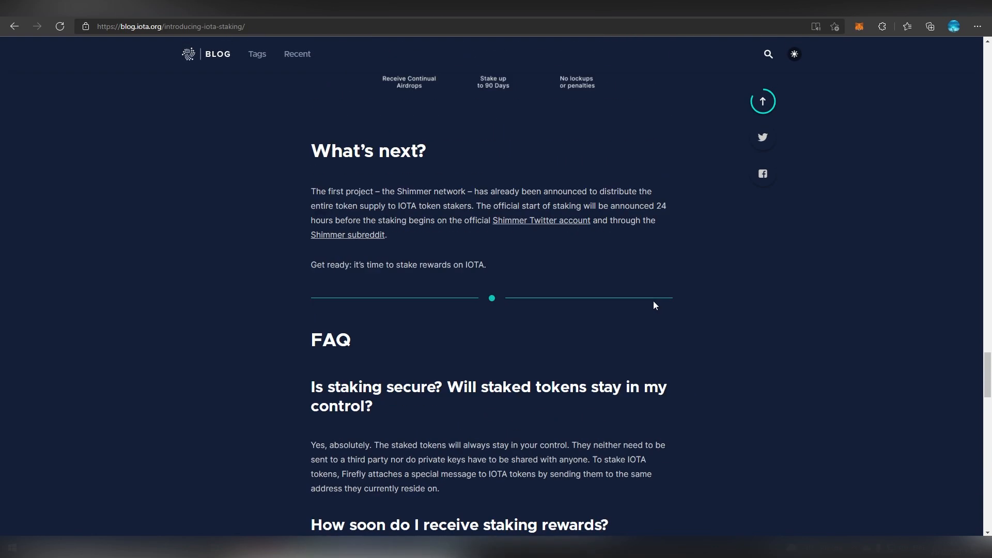
Step: Switch to the Firefly desktop wallet, reposition and enlarge its window, and select the existing profile
{"action": "left_click", "coordinate": [928, 9]}
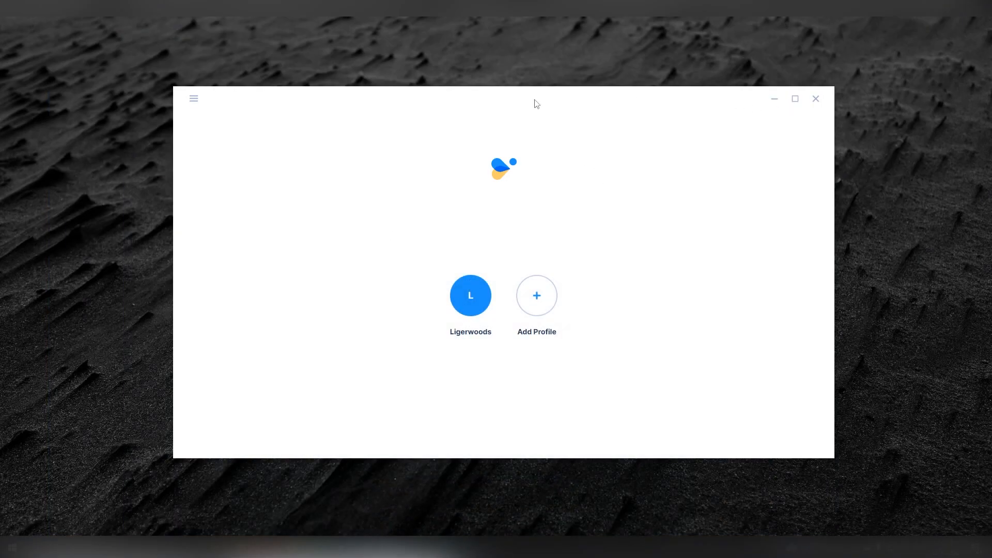
{"action": "left_click_drag", "start_coordinate": [534, 100], "coordinate": [502, 90]}
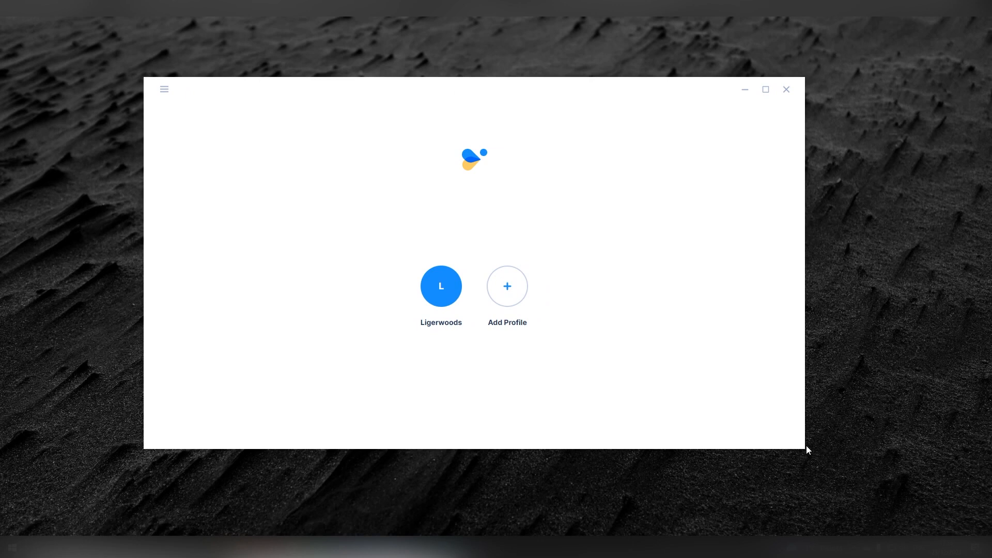
{"action": "left_click_drag", "start_coordinate": [806, 451], "coordinate": [834, 470]}
{"action": "left_click", "coordinate": [472, 295]}
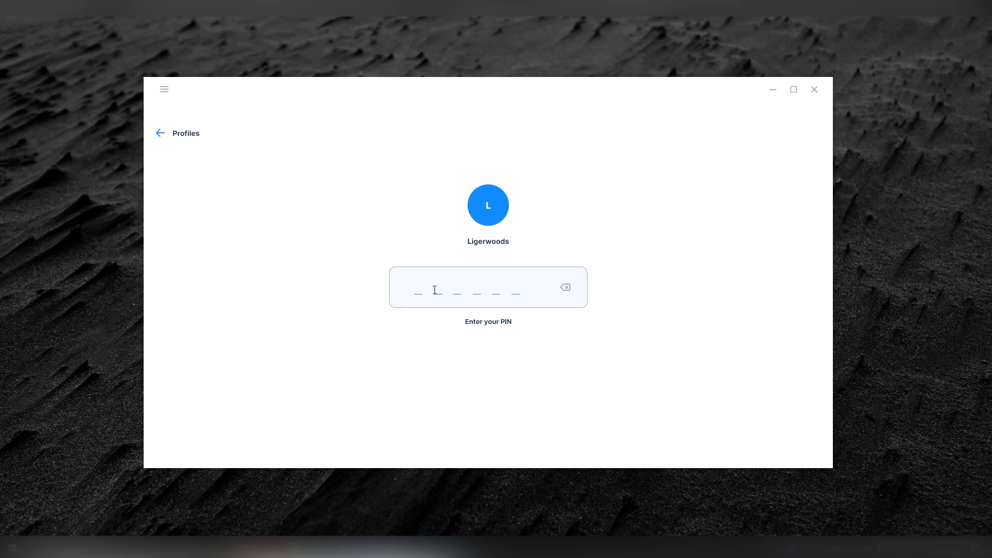
Step: Enter the profile's PIN to log in to the wallet dashboard
{"action": "type", "text": "••••"}
{"action": "key", "text": "BackSpace"}
{"action": "key", "text": "BackSpace"}
{"action": "key", "text": "BackSpace"}
{"action": "key", "text": "BackSpace"}
{"action": "type", "text": "••••••"}
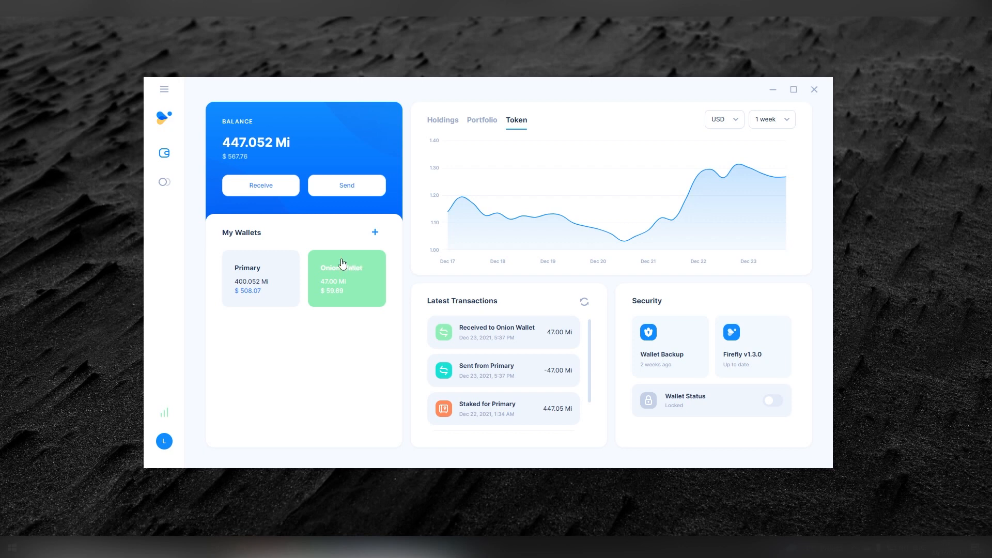
Step: Open the form for creating a new wallet and leave it without creating one
{"action": "left_click", "coordinate": [375, 232]}
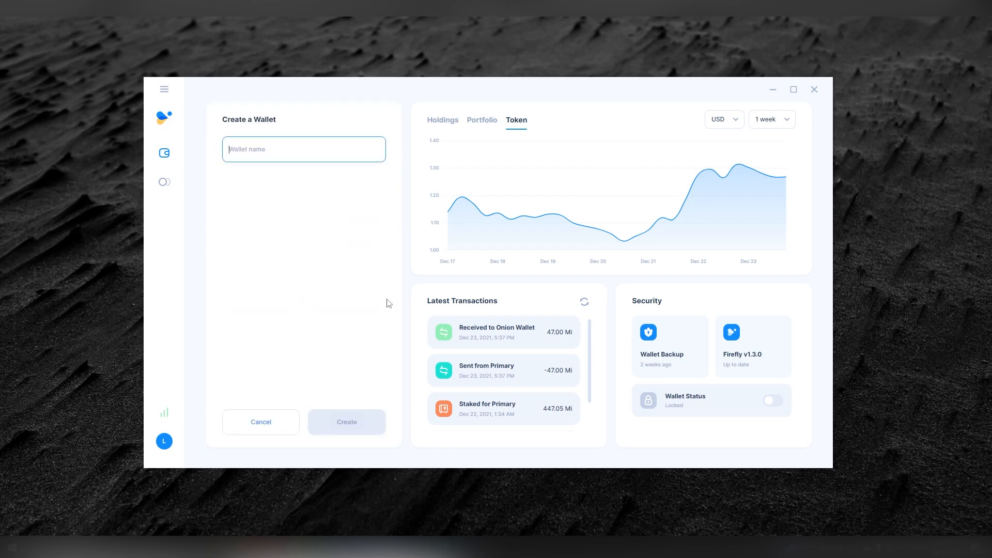
{"action": "left_click", "coordinate": [268, 422]}
Step: Show the receive address of the Primary wallet and try to generate a new one, cancelling the password request
{"action": "left_click", "coordinate": [282, 187]}
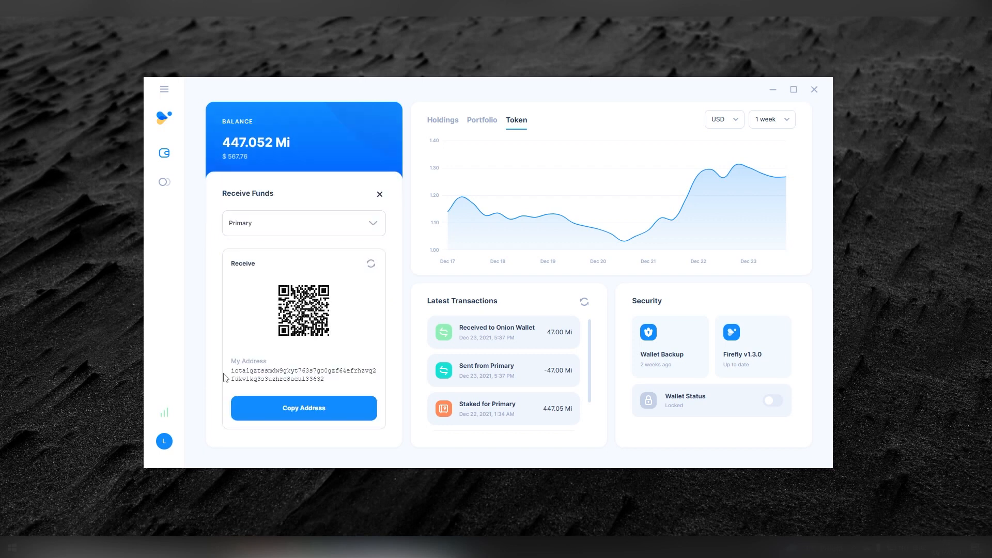
{"action": "left_click", "coordinate": [371, 264]}
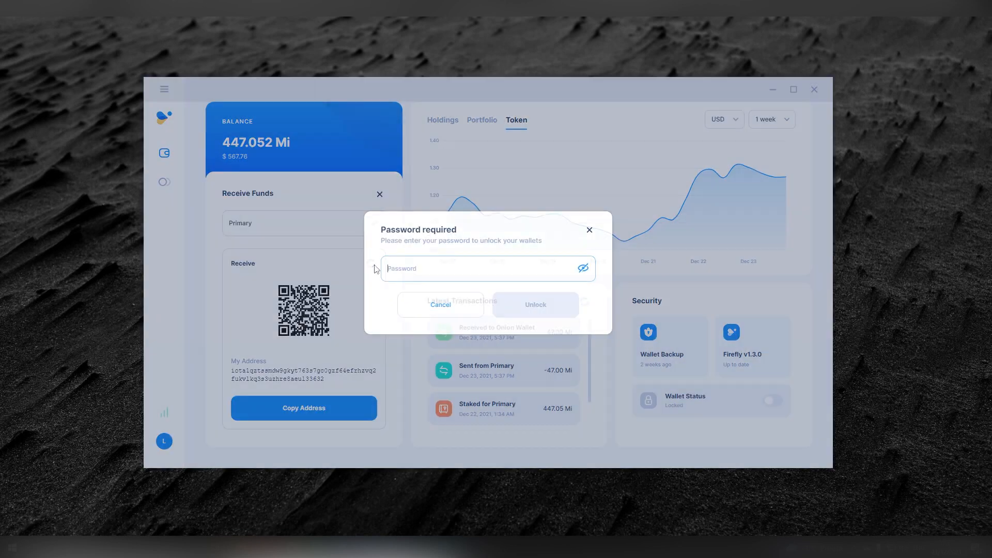
{"action": "left_click", "coordinate": [446, 308]}
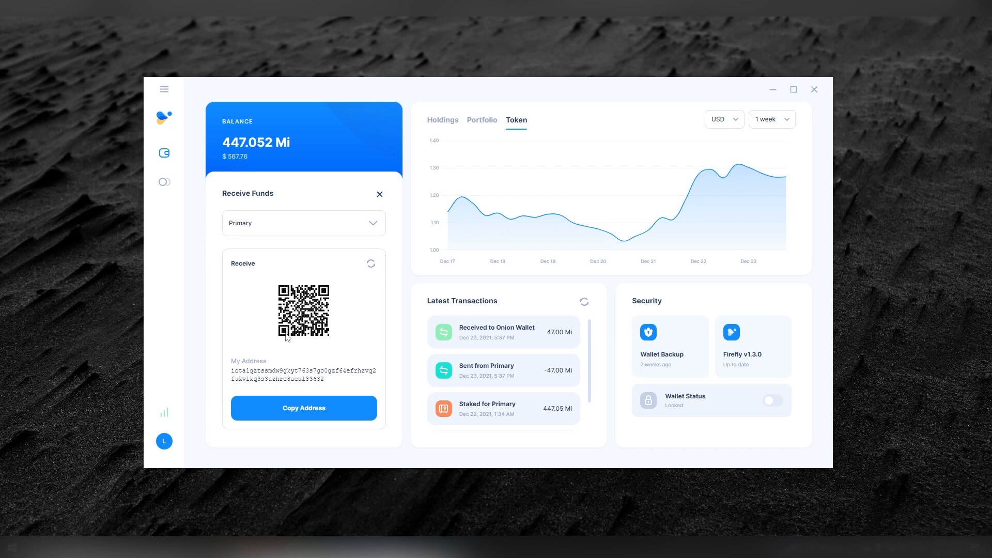
Step: Review the Portfolio chart, the latest transactions and the Holdings chart on the dashboard
{"action": "left_click", "coordinate": [480, 121]}
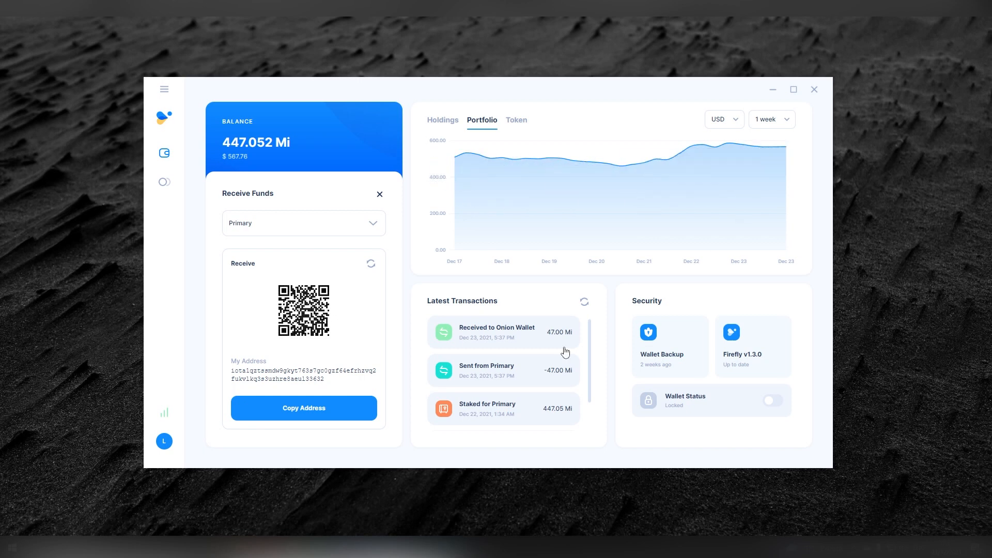
{"action": "scroll", "coordinate": [516, 383], "scroll_direction": "down", "scroll_amount": 1}
{"action": "scroll", "coordinate": [509, 331], "scroll_direction": "up", "scroll_amount": 1}
{"action": "scroll", "coordinate": [519, 383], "scroll_direction": "down", "scroll_amount": 1}
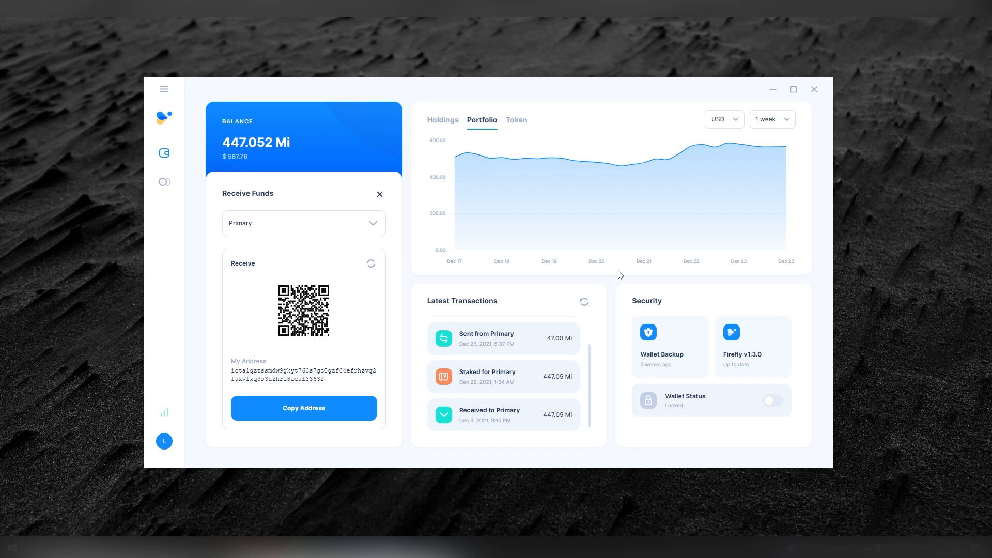
{"action": "left_click", "coordinate": [457, 122]}
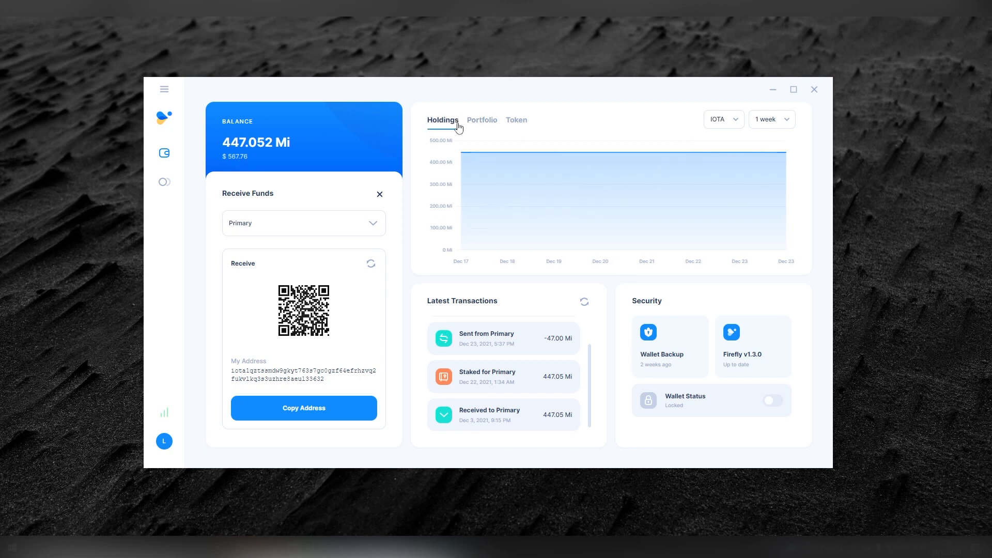
Step: Open the wallet's Staking page
{"action": "left_click", "coordinate": [165, 184]}
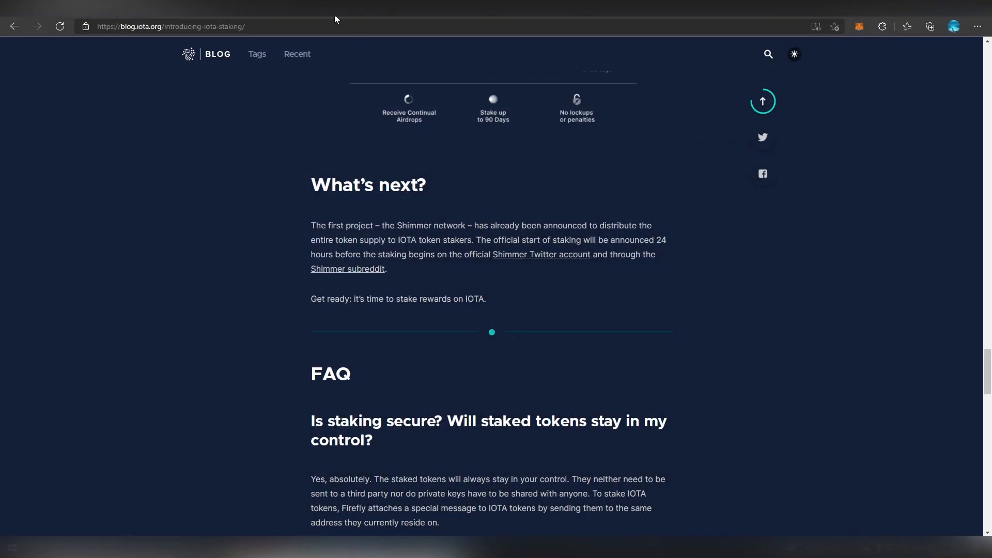
{"action": "left_click", "coordinate": [337, 22]}
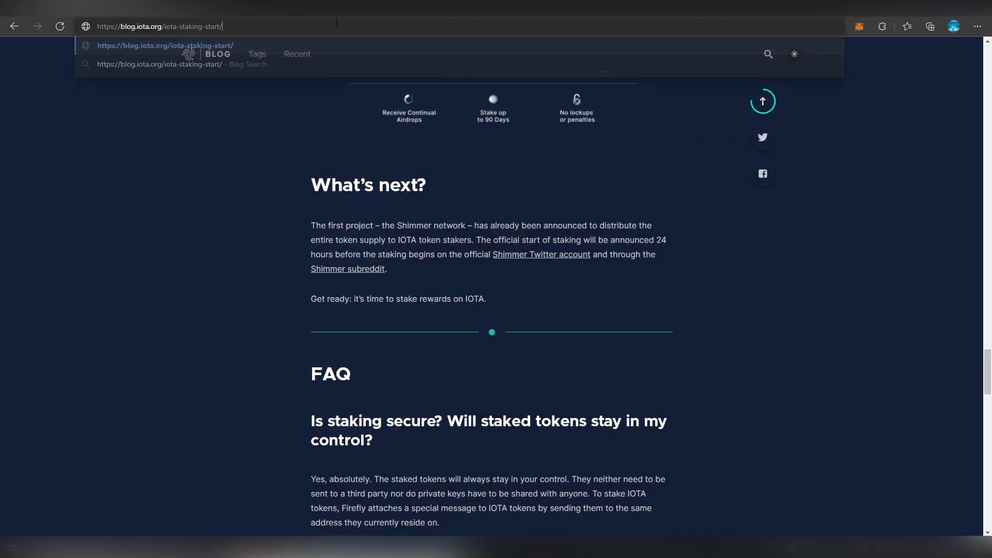
{"action": "key", "text": "Return"}
{"action": "scroll", "coordinate": [407, 207], "scroll_direction": "down", "scroll_amount": 15}
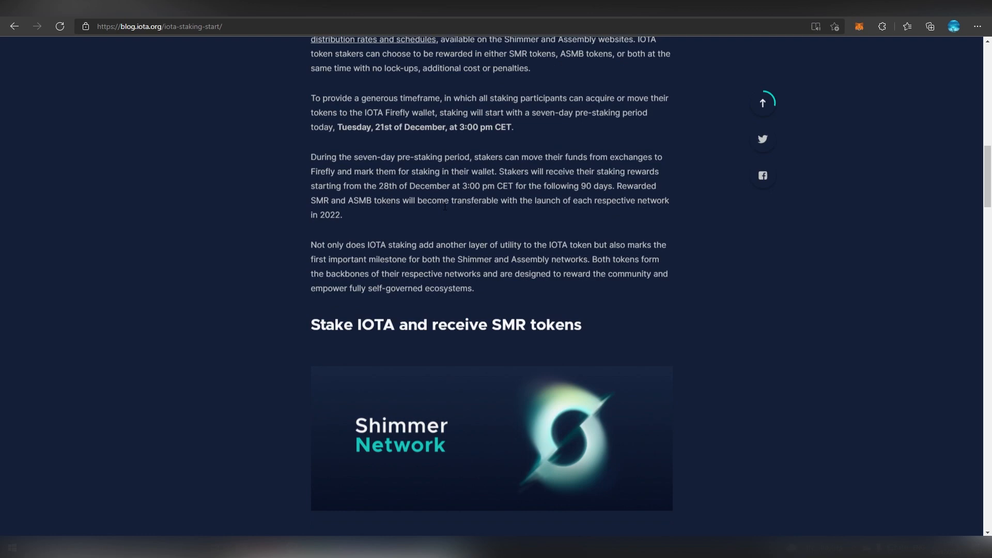
{"action": "scroll", "coordinate": [445, 242], "scroll_direction": "down", "scroll_amount": 4}
{"action": "scroll", "coordinate": [445, 338], "scroll_direction": "up", "scroll_amount": 8}
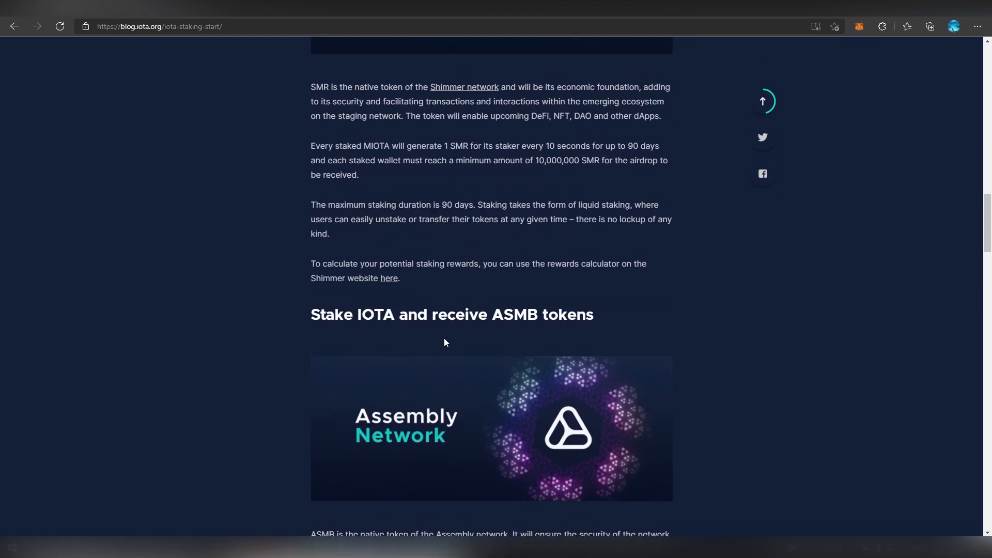
{"action": "scroll", "coordinate": [463, 292], "scroll_direction": "down", "scroll_amount": 20}
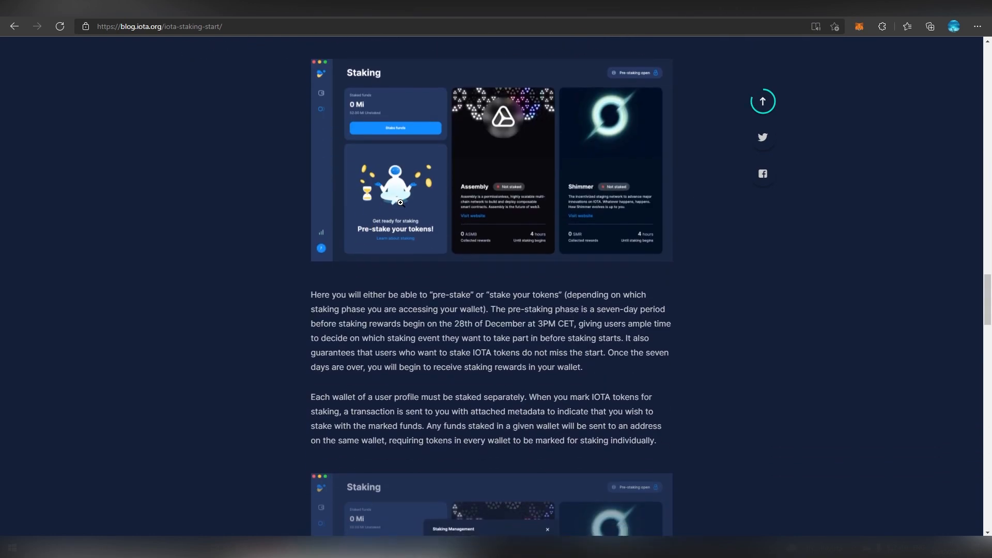
{"action": "scroll", "coordinate": [426, 248], "scroll_direction": "down", "scroll_amount": 20}
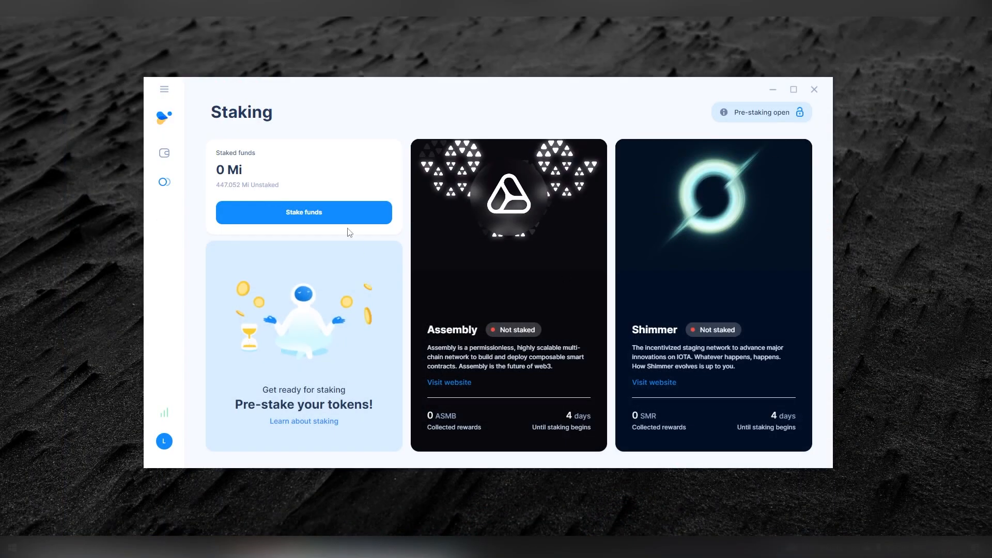
Step: Start pre-staking the Primary wallet, acknowledging the pre-staking notice, and try the airdrop opt-outs, ending with both Assembly and Shimmer selected
{"action": "left_click", "coordinate": [323, 219]}
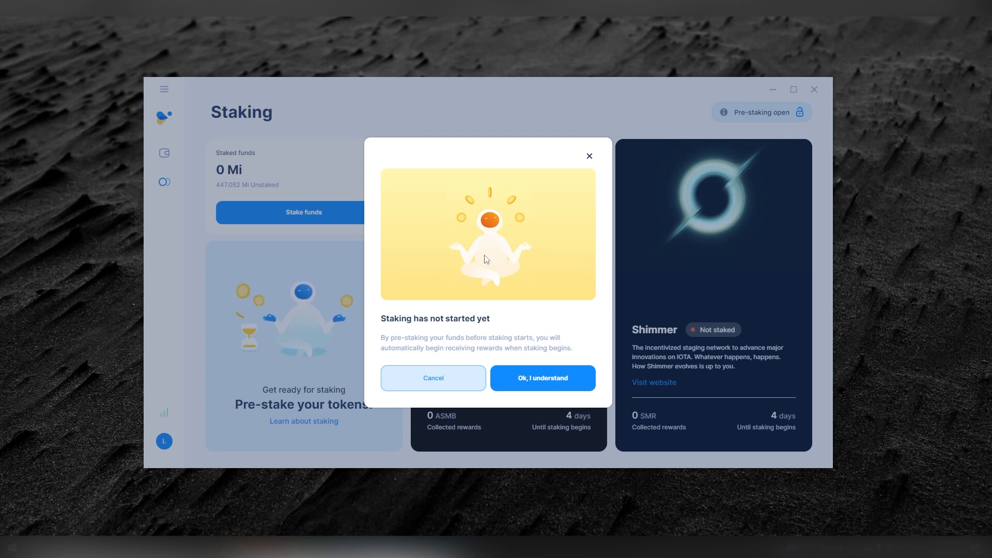
{"action": "left_click", "coordinate": [538, 386]}
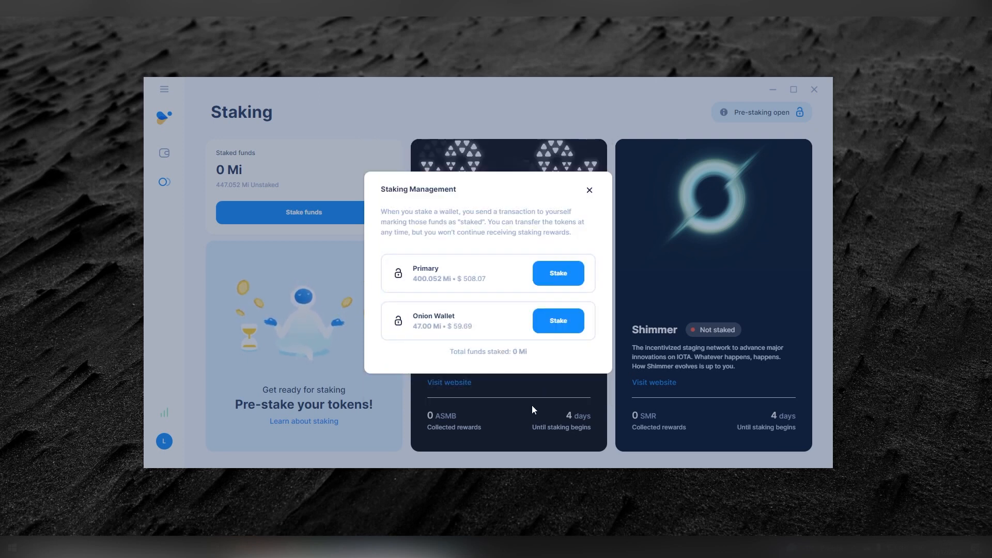
{"action": "left_click", "coordinate": [559, 273]}
{"action": "left_click", "coordinate": [504, 321]}
{"action": "left_click", "coordinate": [499, 344]}
{"action": "left_click", "coordinate": [461, 333]}
{"action": "left_click", "coordinate": [461, 336]}
{"action": "left_click", "coordinate": [538, 308]}
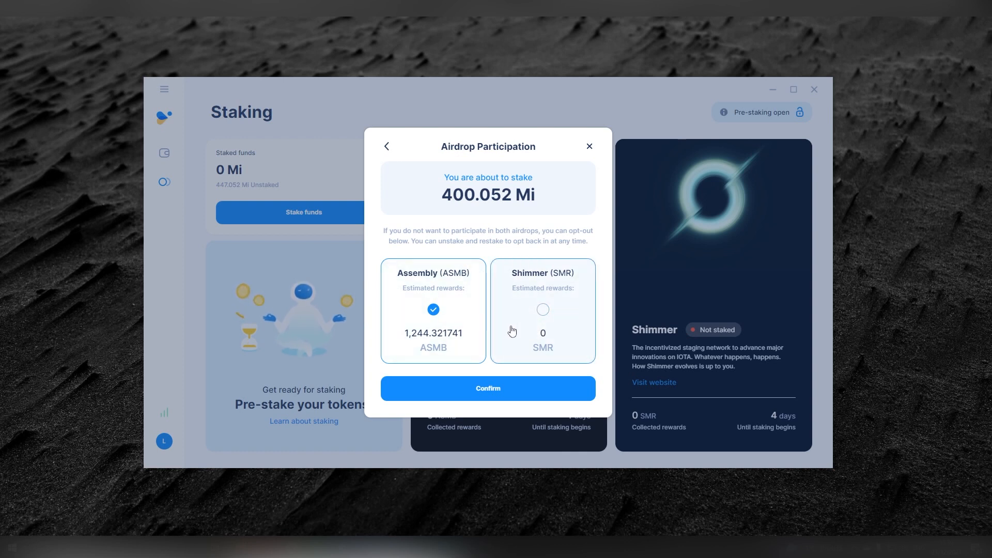
{"action": "left_click", "coordinate": [516, 332]}
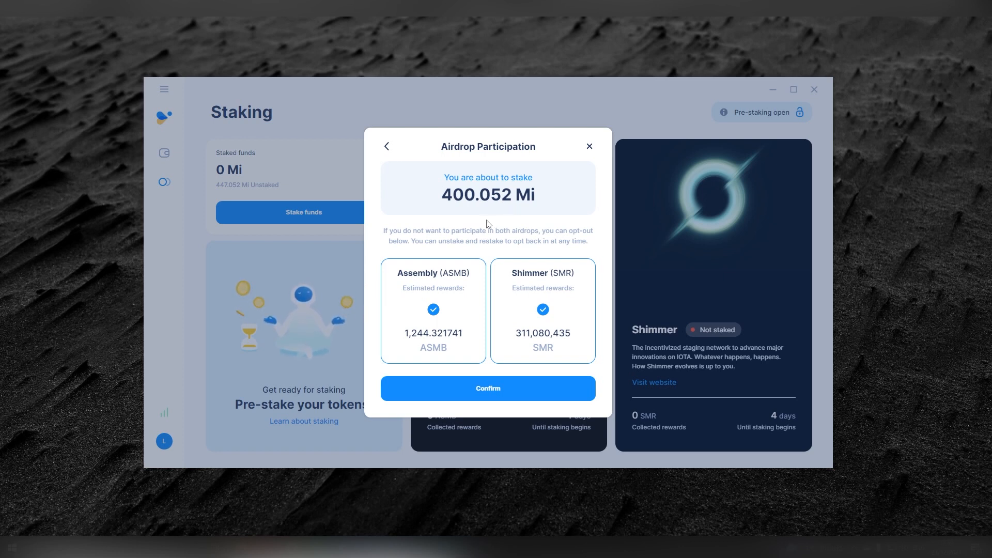
Step: Confirm staking the Primary wallet, unlock it by pasting the wallet password, and close the staking management dialog
{"action": "left_click", "coordinate": [491, 391]}
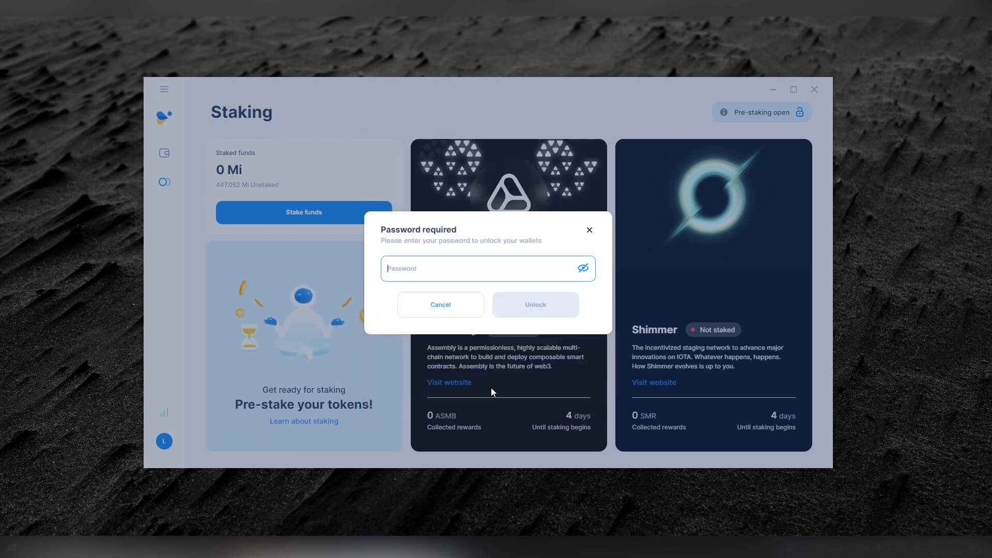
{"action": "key", "text": "ctrl+v"}
{"action": "left_click", "coordinate": [527, 309]}
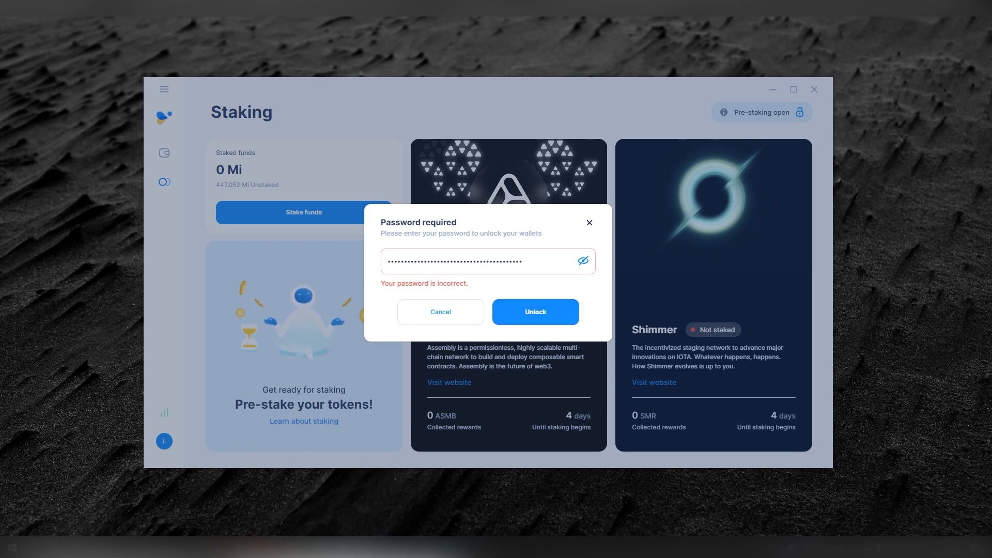
{"action": "left_click", "coordinate": [476, 266]}
{"action": "key", "text": "ctrl+a"}
{"action": "key", "text": "ctrl+v"}
{"action": "left_click", "coordinate": [526, 316]}
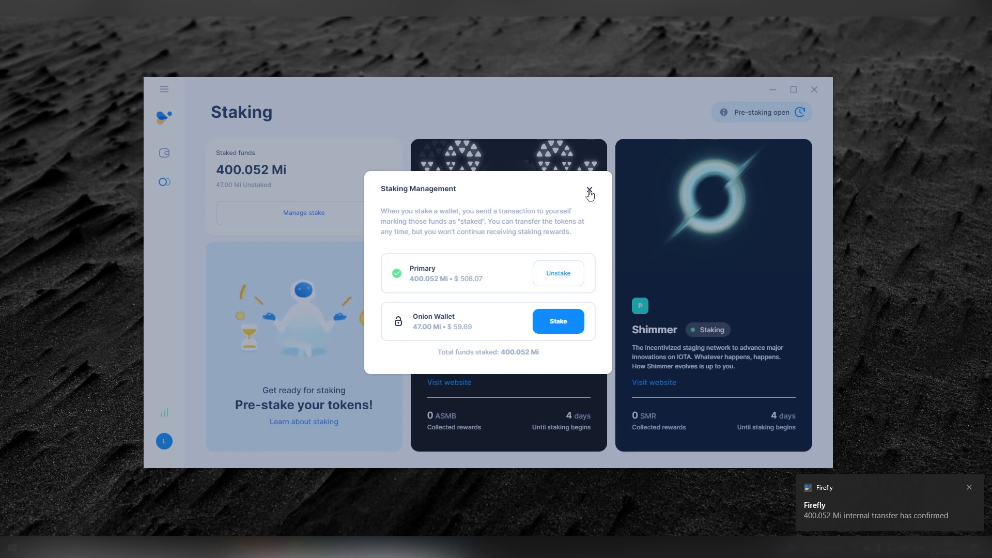
{"action": "left_click", "coordinate": [590, 192]}
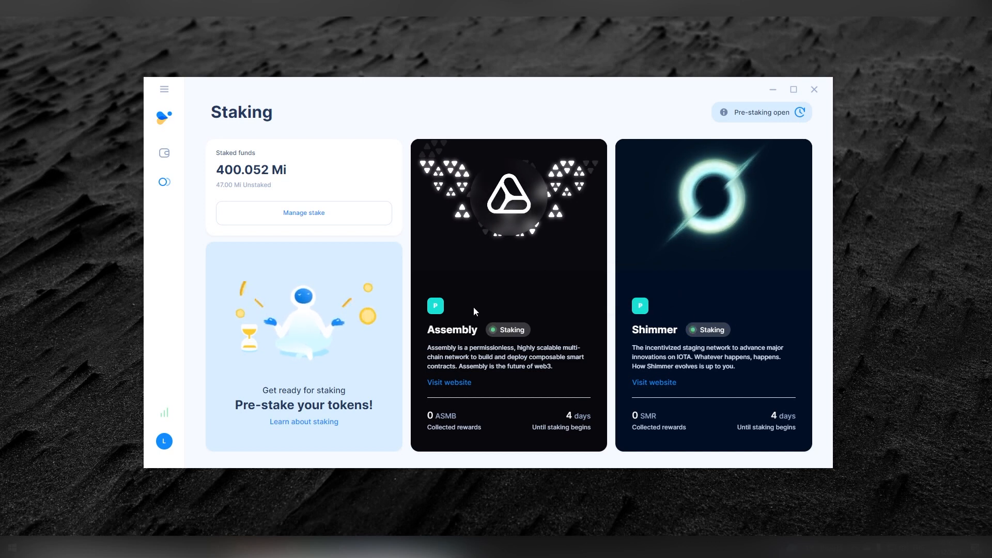
Step: Stake the Onion Wallet's funds for both the Assembly and Shimmer airdrops and close the staking management dialog
{"action": "left_click", "coordinate": [284, 217]}
{"action": "left_click", "coordinate": [558, 329]}
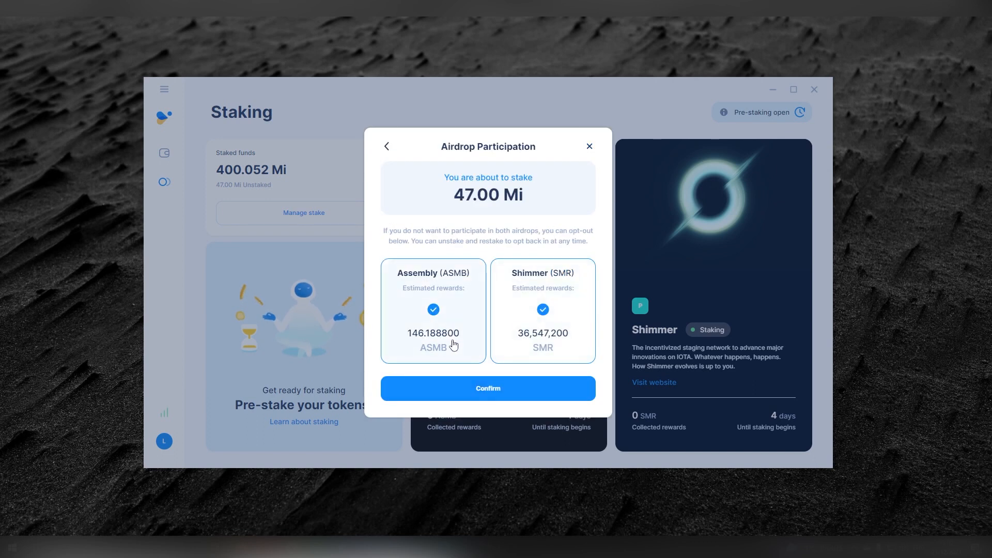
{"action": "left_click", "coordinate": [482, 396]}
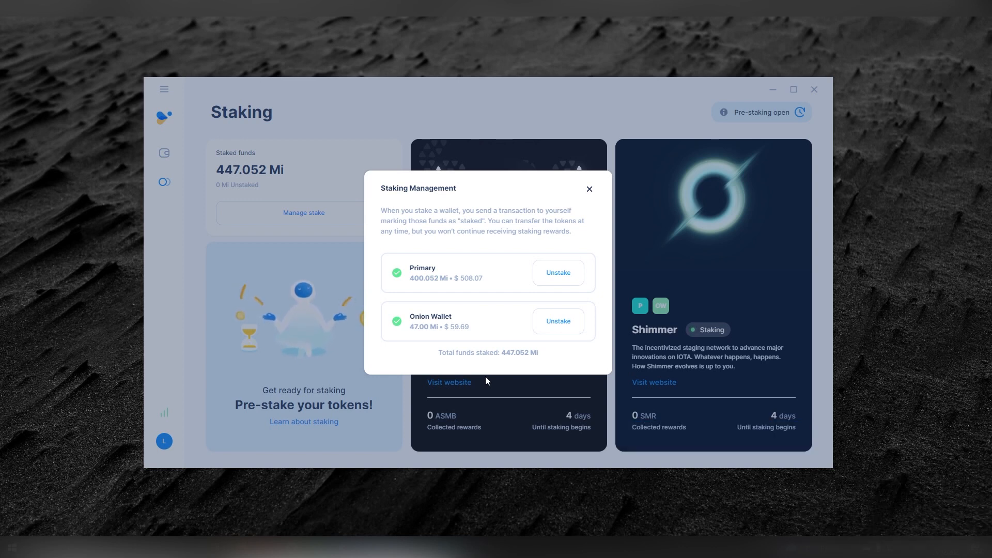
{"action": "left_click", "coordinate": [589, 189]}
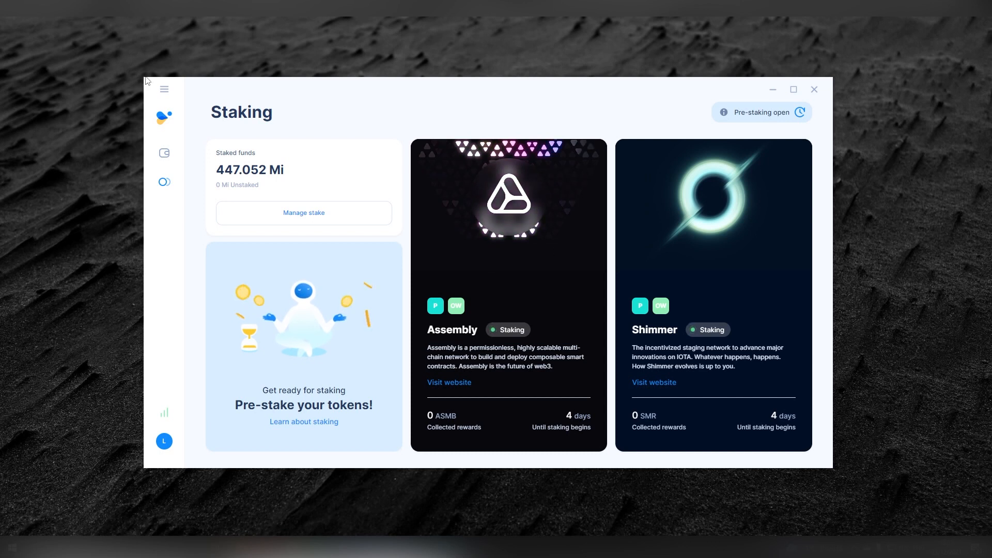
Step: Enlarge the wallet window and review the details of the Onion Wallet's staking transaction from the wallet dashboard
{"action": "left_click_drag", "start_coordinate": [145, 78], "coordinate": [91, 40]}
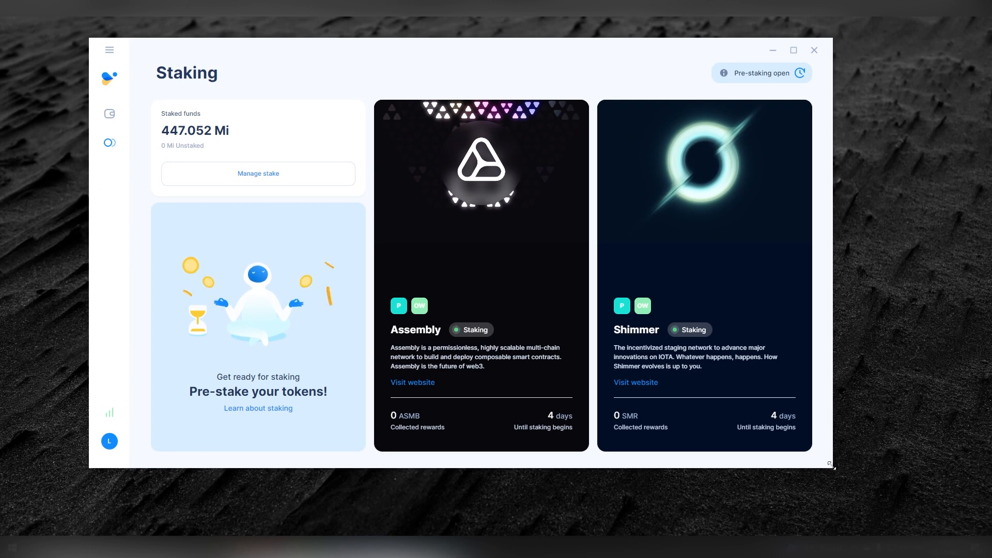
{"action": "left_click_drag", "start_coordinate": [835, 468], "coordinate": [867, 492]}
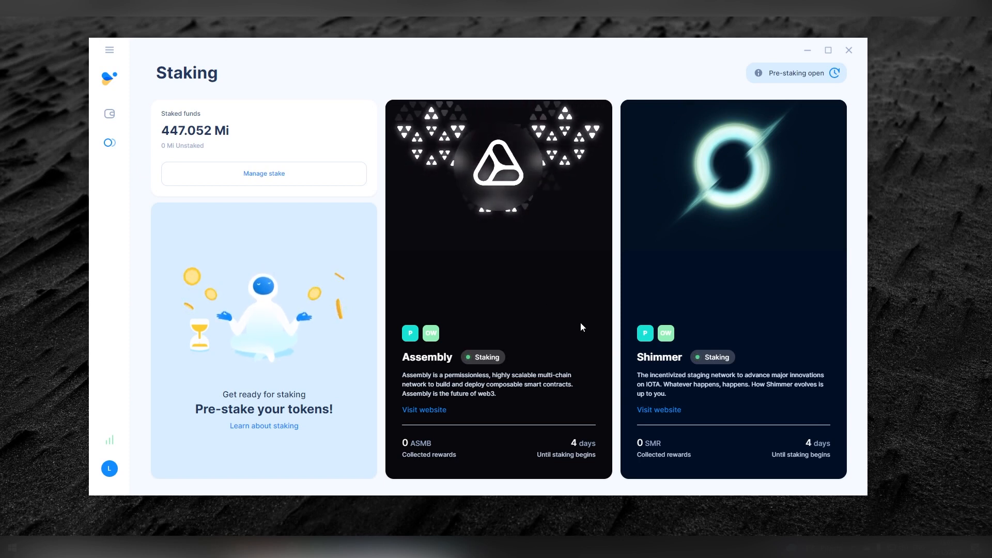
{"action": "left_click", "coordinate": [109, 114]}
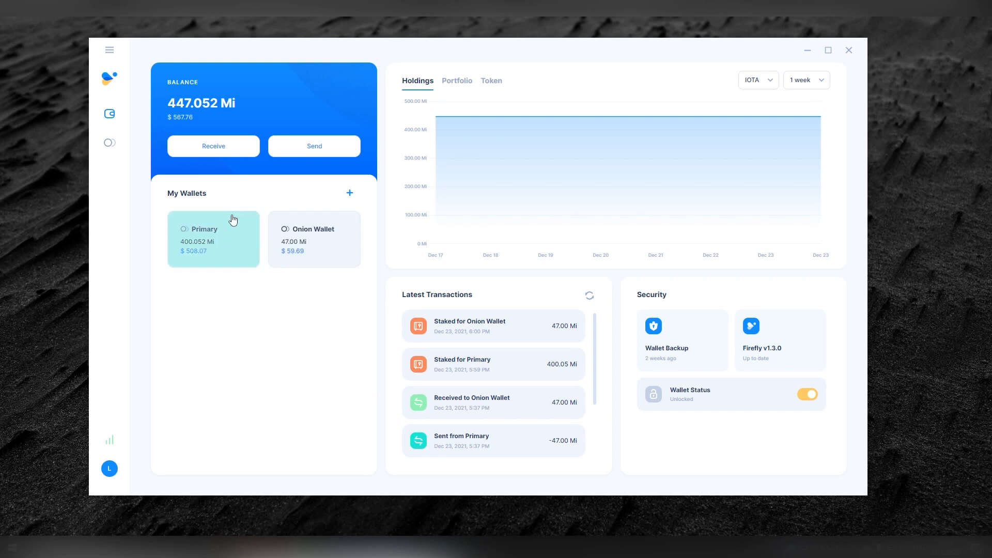
{"action": "left_click", "coordinate": [525, 331]}
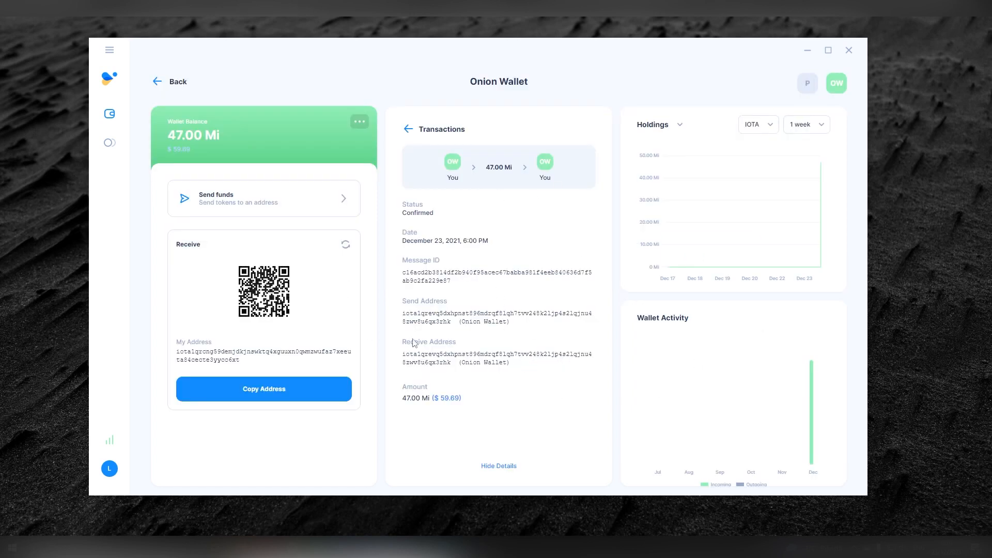
{"action": "left_click", "coordinate": [160, 83]}
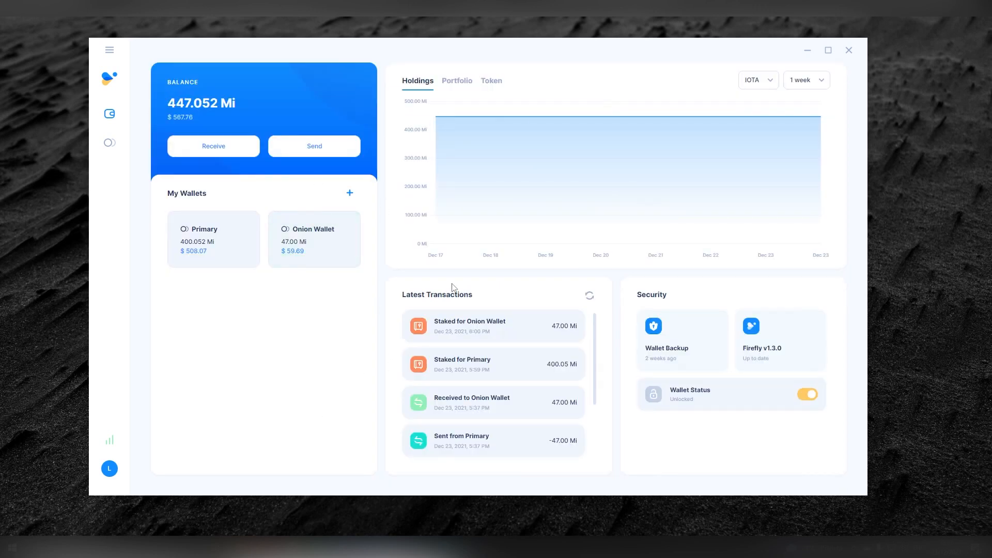
Step: Switch to the browser and reread the IOTA blog's staking walkthrough, including the pre-staking phase and its timing
{"action": "left_click", "coordinate": [465, 547]}
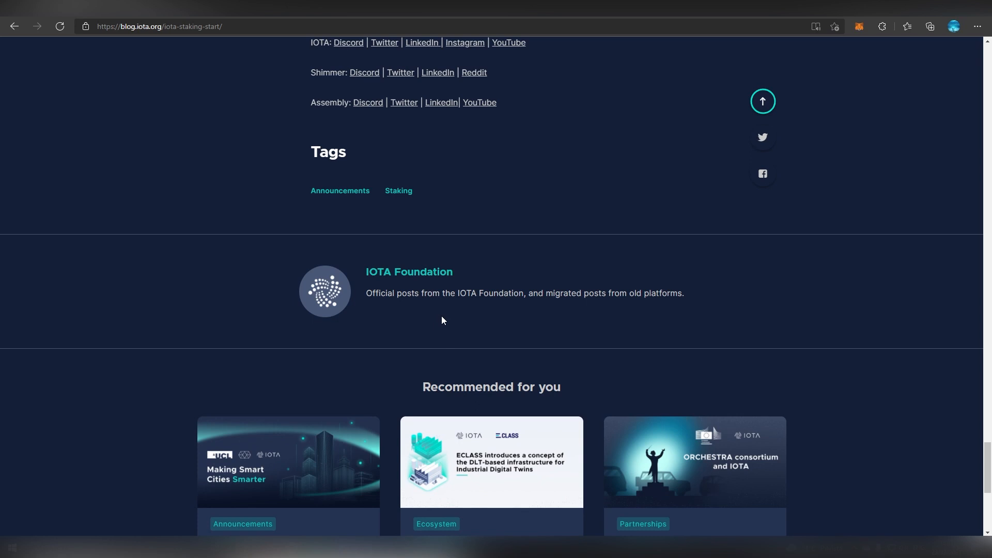
{"action": "scroll", "coordinate": [441, 316], "scroll_direction": "up", "scroll_amount": 15}
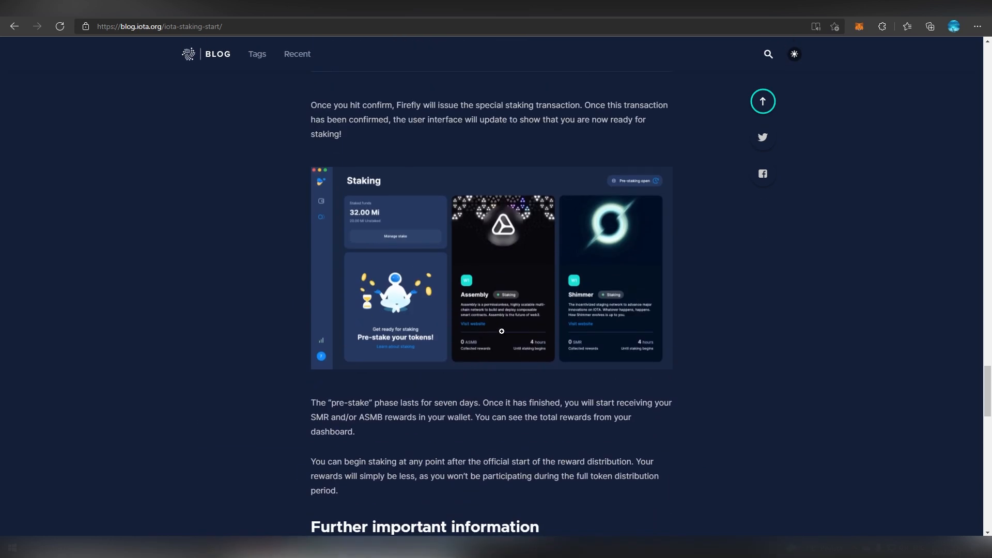
{"action": "scroll", "coordinate": [502, 331], "scroll_direction": "up", "scroll_amount": 5}
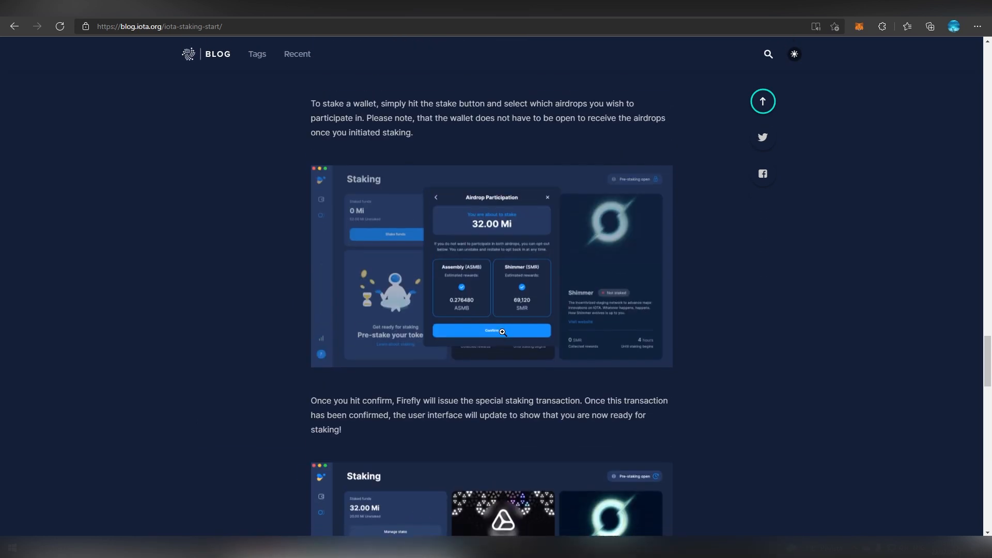
{"action": "left_click", "coordinate": [495, 313]}
{"action": "left_click", "coordinate": [495, 312]}
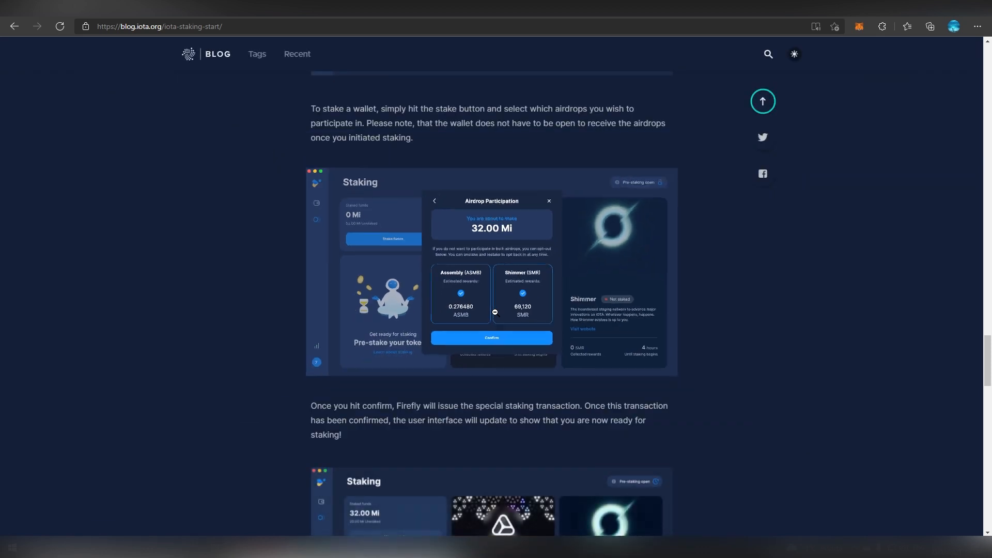
{"action": "scroll", "coordinate": [510, 360], "scroll_direction": "up", "scroll_amount": 6}
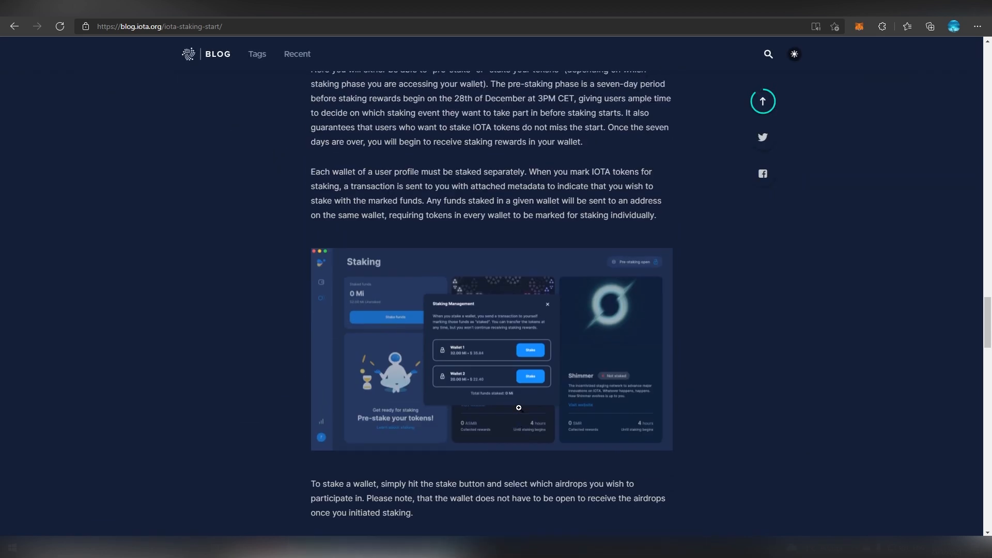
{"action": "scroll", "coordinate": [519, 408], "scroll_direction": "up", "scroll_amount": 4}
{"action": "left_click_drag", "start_coordinate": [367, 324], "coordinate": [595, 361]}
{"action": "left_click", "coordinate": [596, 361]}
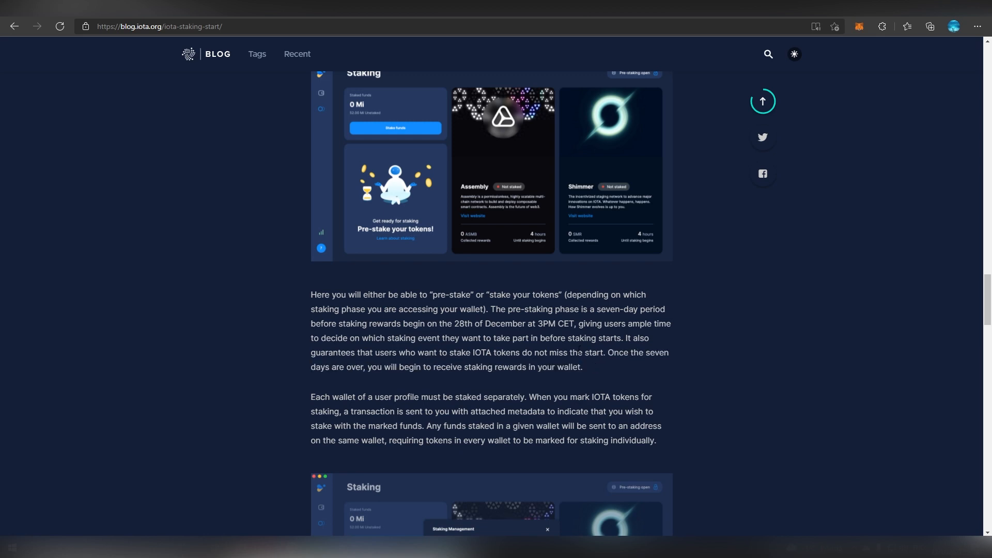
Step: Examine the Firefly wallet staking instructions for the supported wallet requirement and the rule on staking each wallet separately
{"action": "scroll", "coordinate": [580, 350], "scroll_direction": "up", "scroll_amount": 5}
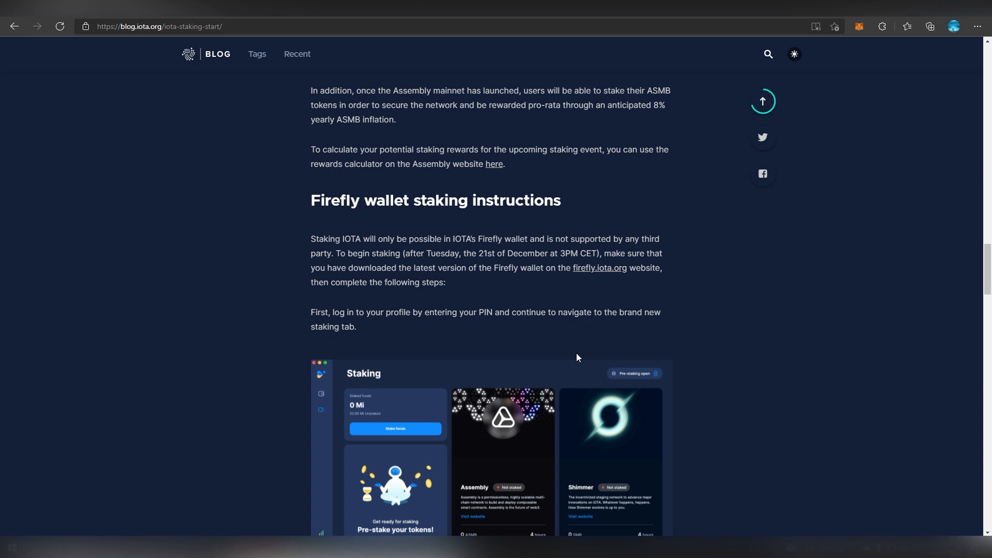
{"action": "left_click_drag", "start_coordinate": [453, 239], "coordinate": [528, 239]}
{"action": "left_click", "coordinate": [528, 238]}
{"action": "scroll", "coordinate": [463, 287], "scroll_direction": "down", "scroll_amount": 2}
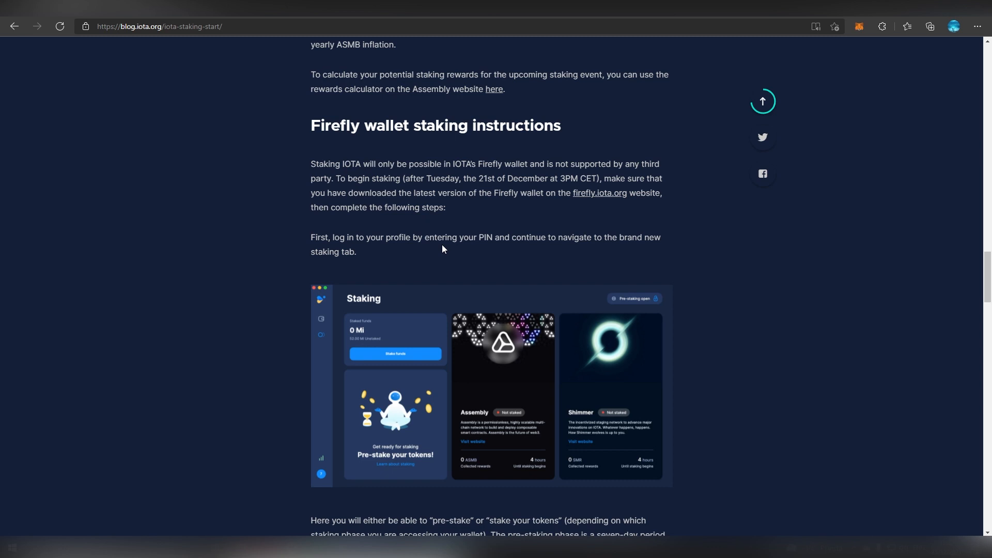
{"action": "scroll", "coordinate": [445, 249], "scroll_direction": "down", "scroll_amount": 6}
{"action": "left_click_drag", "start_coordinate": [456, 250], "coordinate": [539, 261]}
{"action": "left_click", "coordinate": [539, 261]}
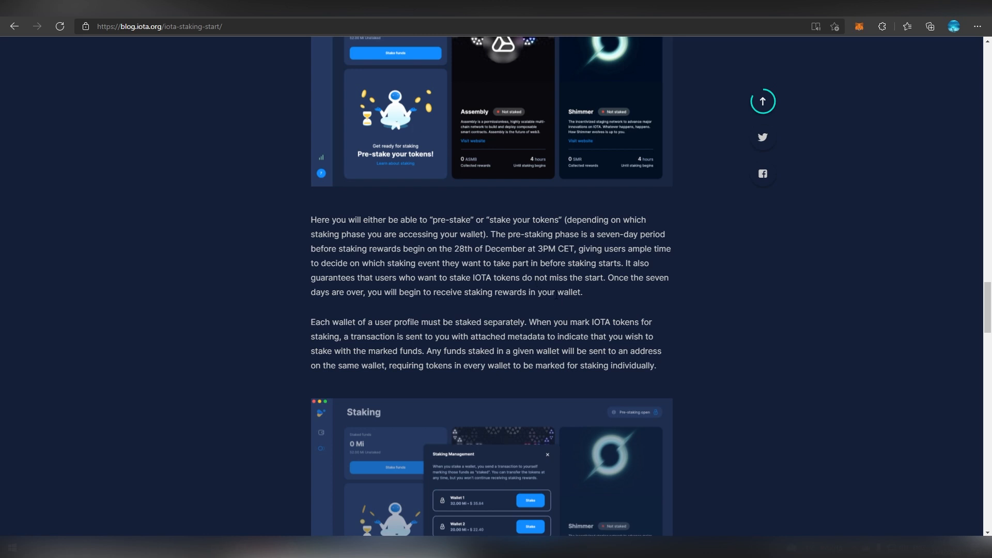
{"action": "scroll", "coordinate": [474, 291], "scroll_direction": "down", "scroll_amount": 1}
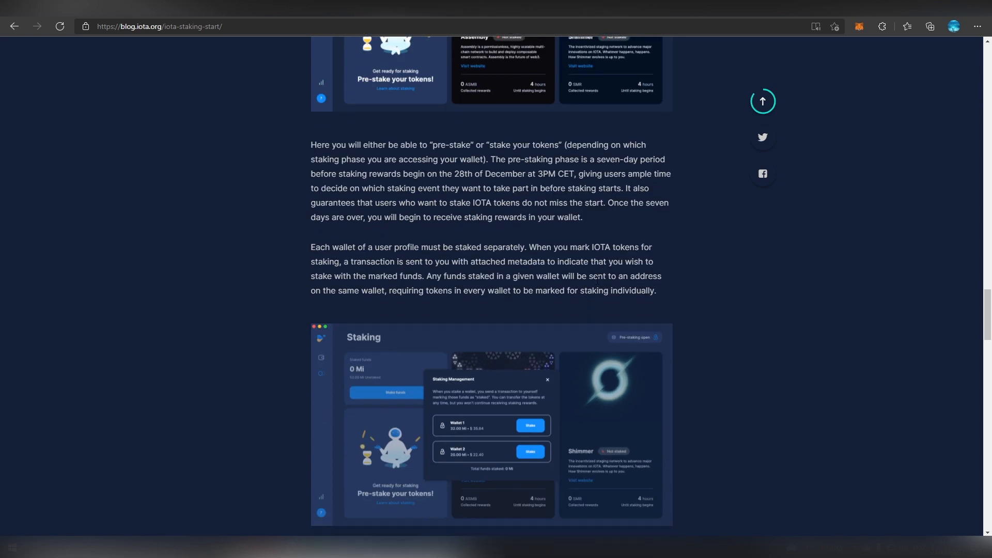
Step: Review the ASMB token distribution, reward rate and minimum airdrop amount, and return to the start of the article
{"action": "scroll", "coordinate": [556, 358], "scroll_direction": "up", "scroll_amount": 11}
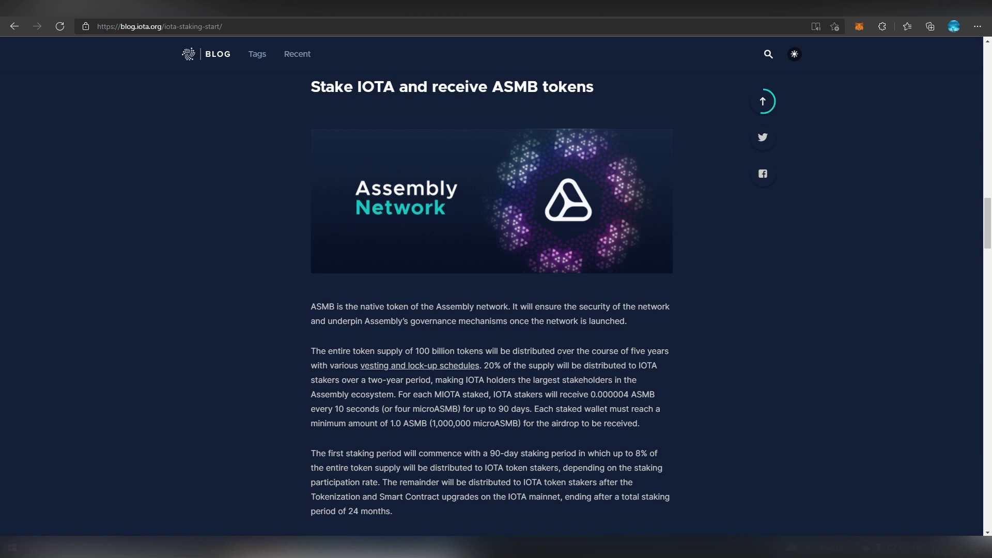
{"action": "left_click_drag", "start_coordinate": [505, 379], "coordinate": [381, 408]}
{"action": "left_click_drag", "start_coordinate": [381, 408], "coordinate": [458, 439]}
{"action": "left_click", "coordinate": [458, 439]}
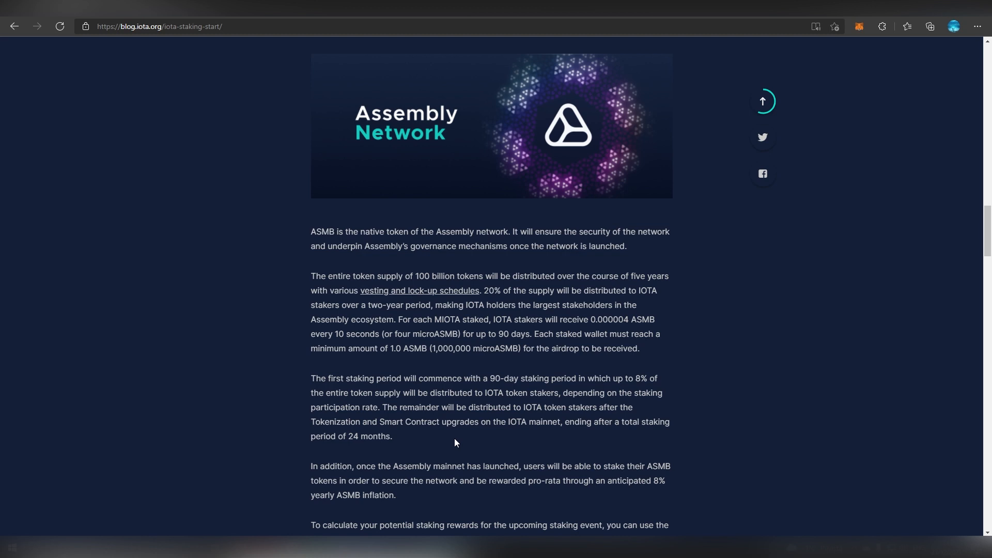
{"action": "scroll", "coordinate": [454, 436], "scroll_direction": "up", "scroll_amount": 18}
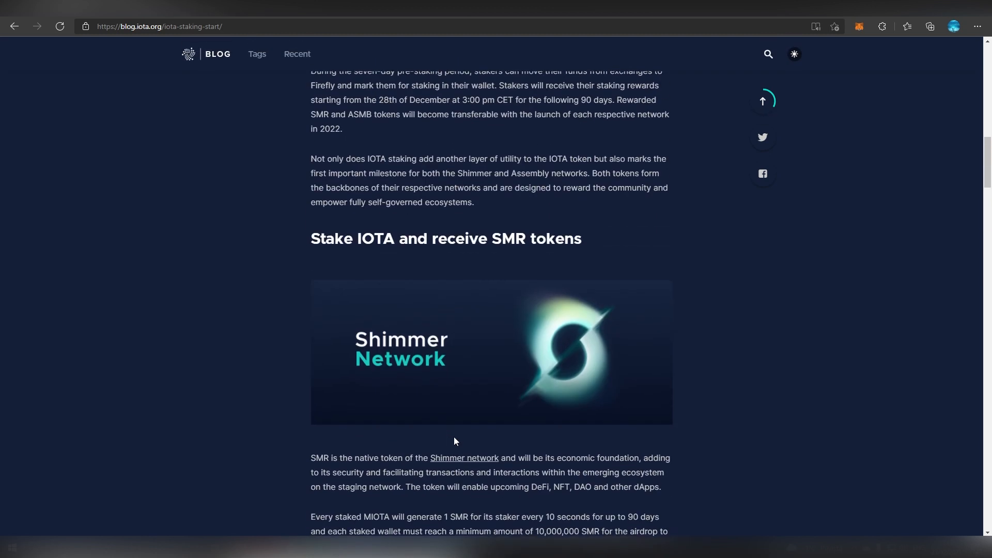
{"action": "scroll", "coordinate": [454, 437], "scroll_direction": "up", "scroll_amount": 10}
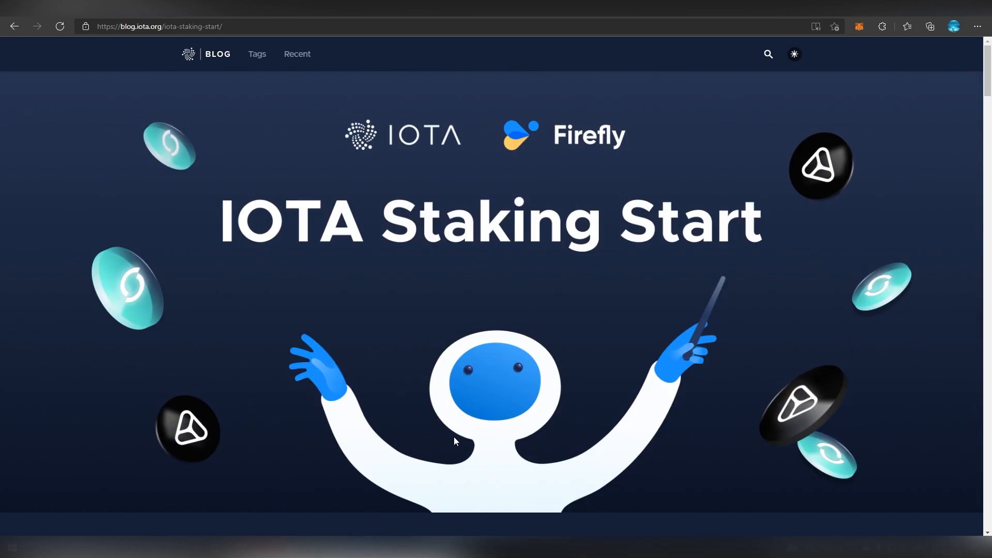